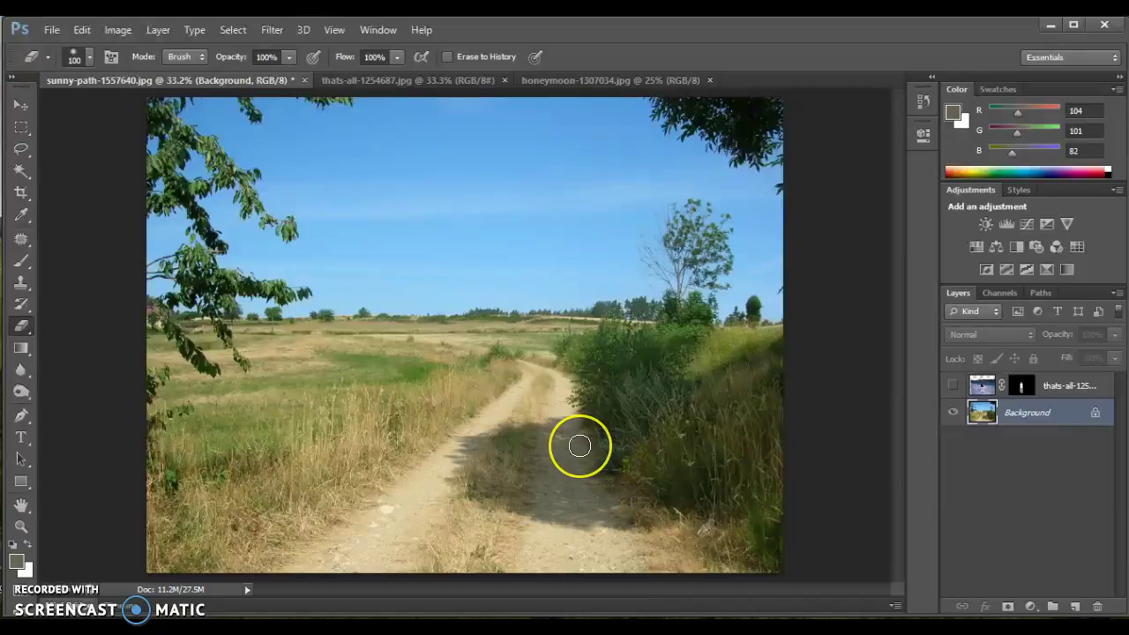
# Look over the pool and beach photos, then return to the sunny dirt path document.
pyautogui.click(386, 83)
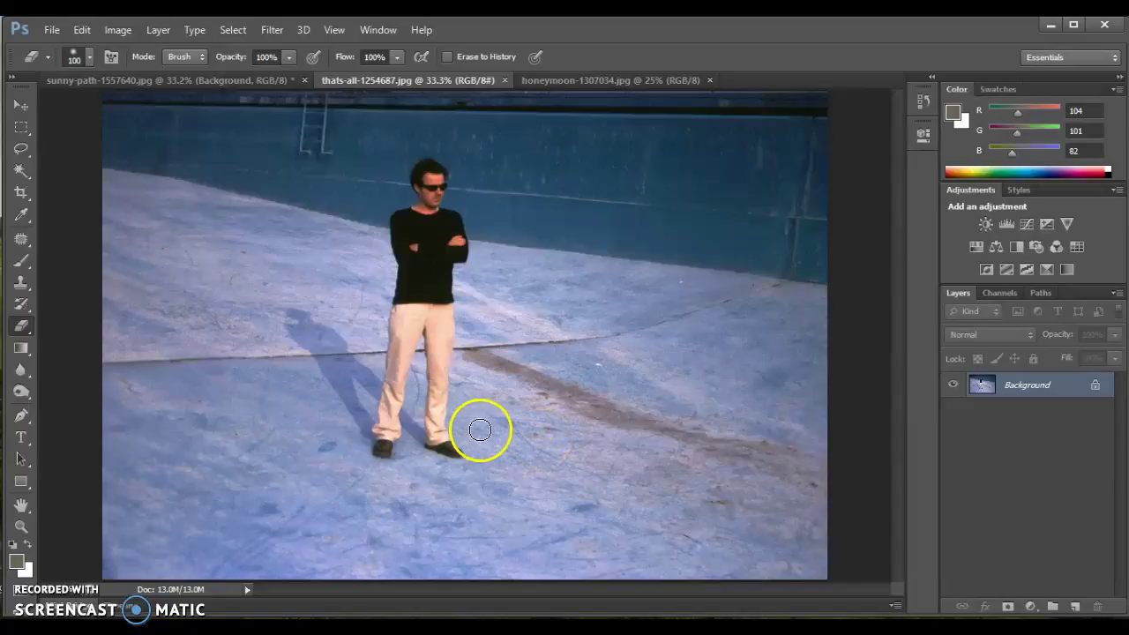
pyautogui.click(629, 83)
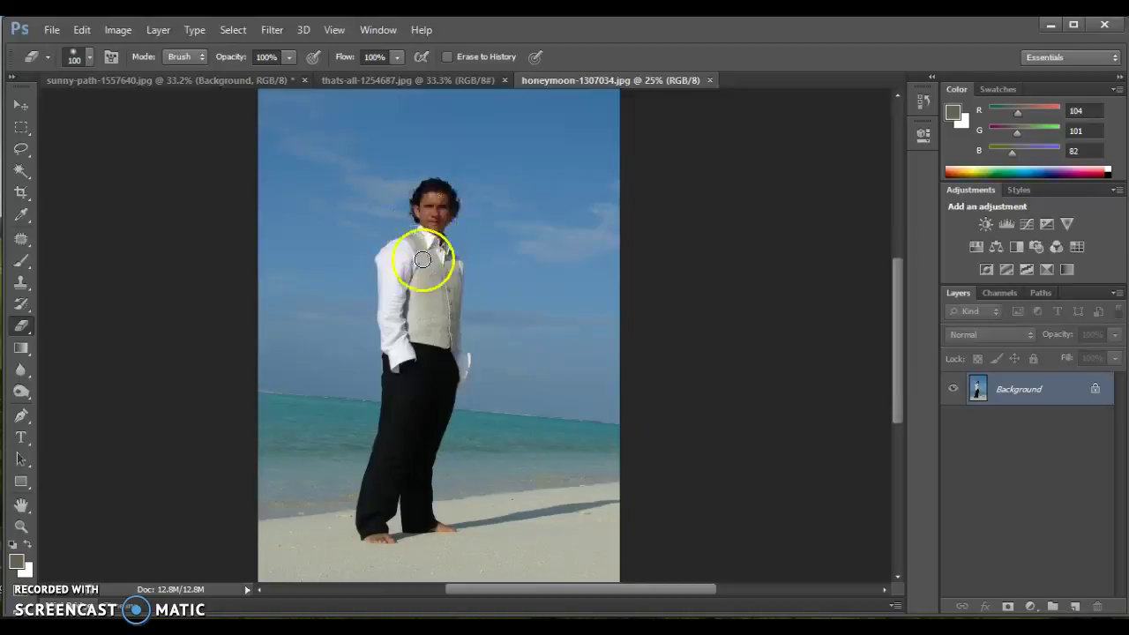
pyautogui.click(168, 84)
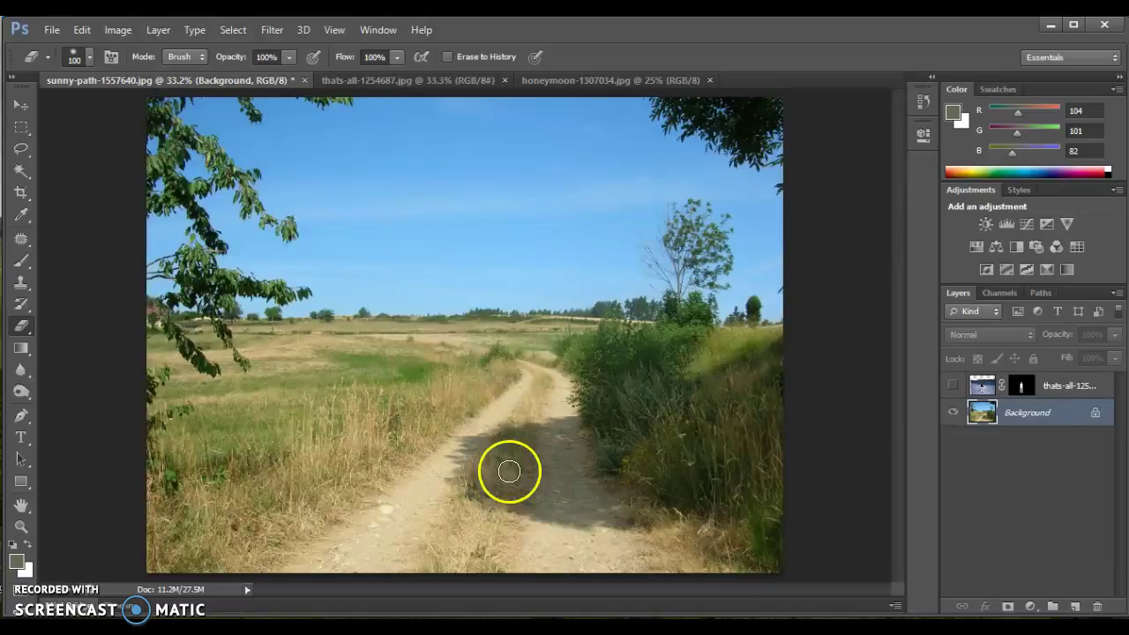
# Show the man cut-out layer on the path and duplicate it.
pyautogui.click(953, 385)
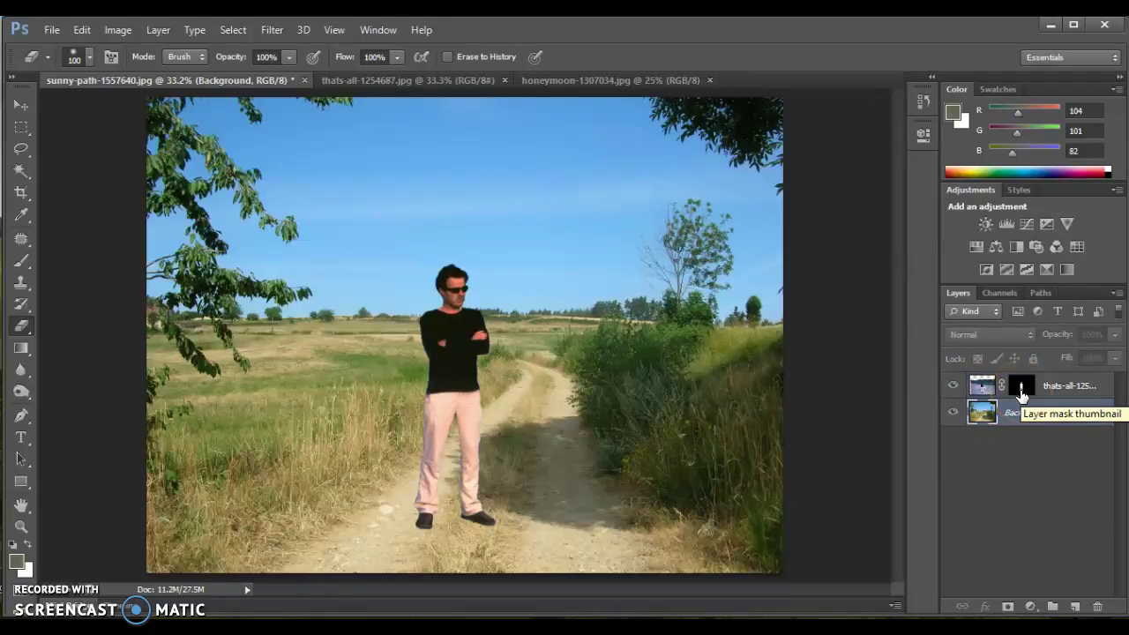
pyautogui.click(1058, 386)
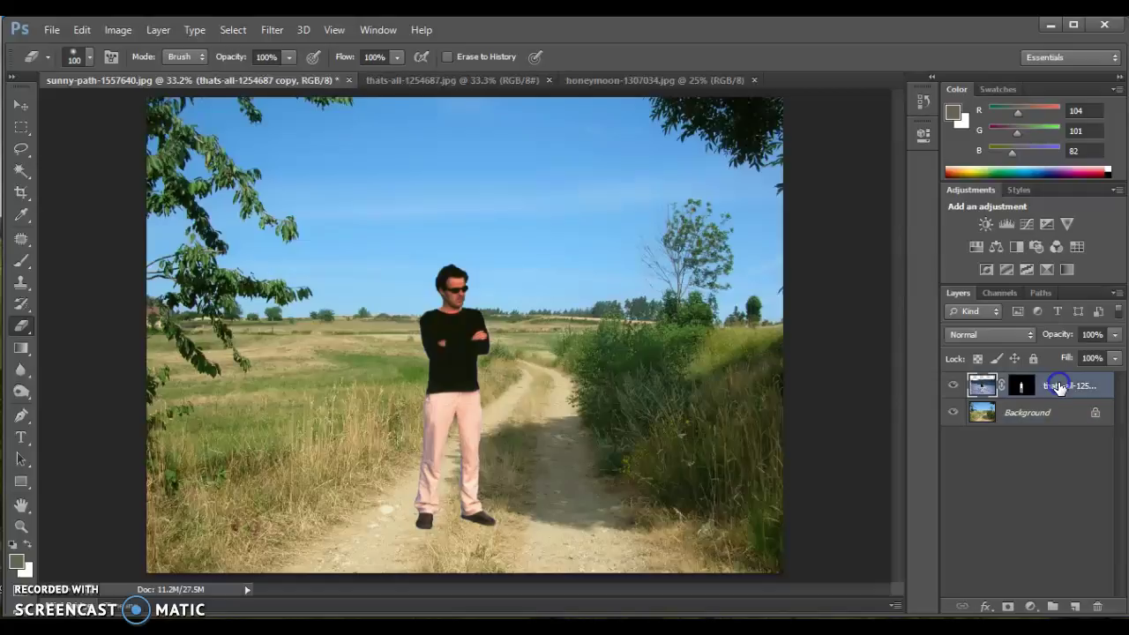
pyautogui.click(1118, 294)
pyautogui.click(970, 242)
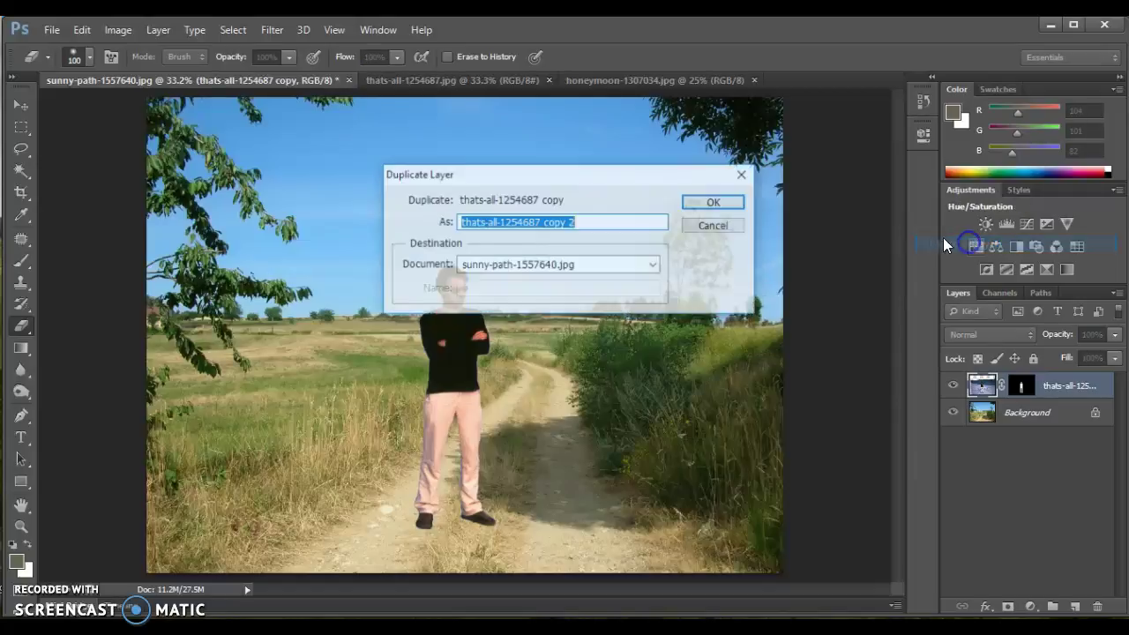
pyautogui.click(705, 203)
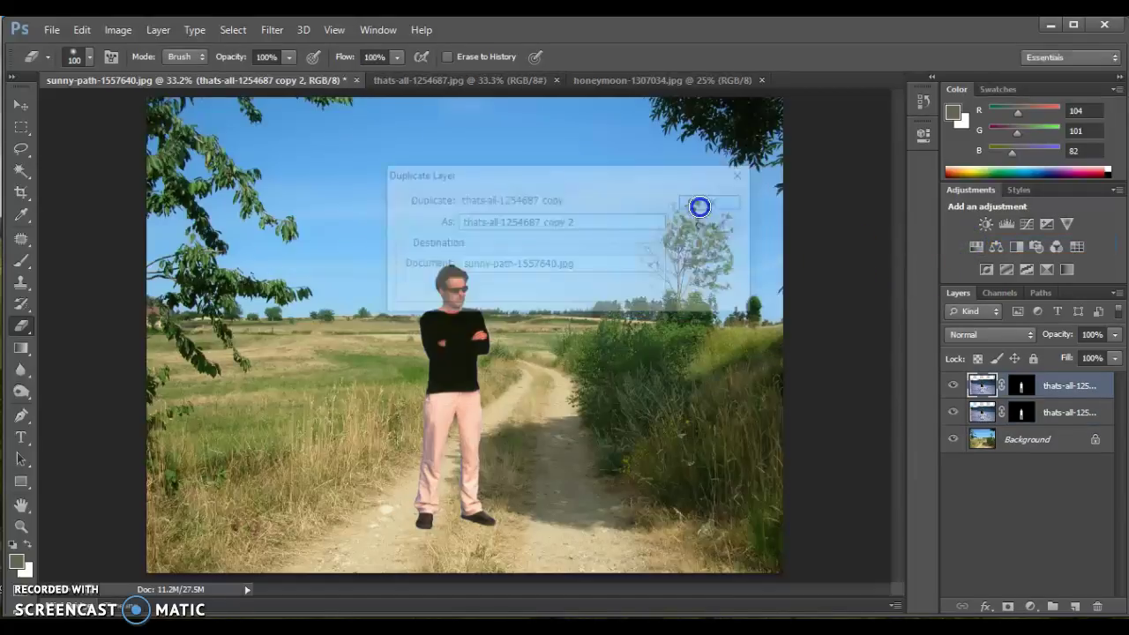
# Remove the lower copy's layer mask, applying it first.
pyautogui.click(1021, 413)
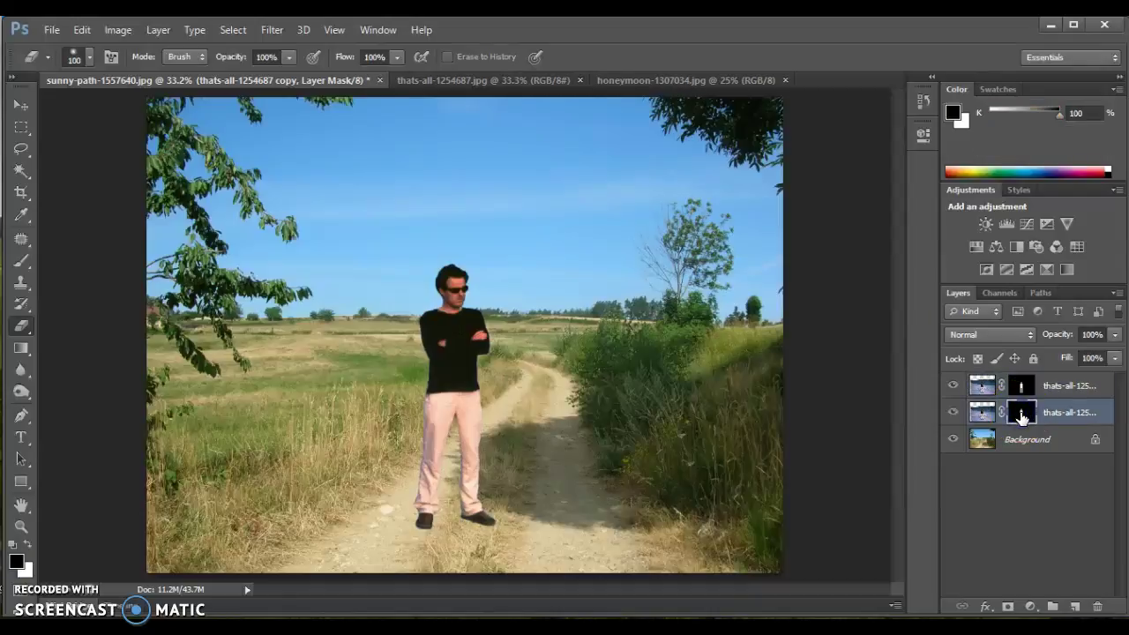
pyautogui.moveTo(1020, 414); pyautogui.dragTo(1099, 606)
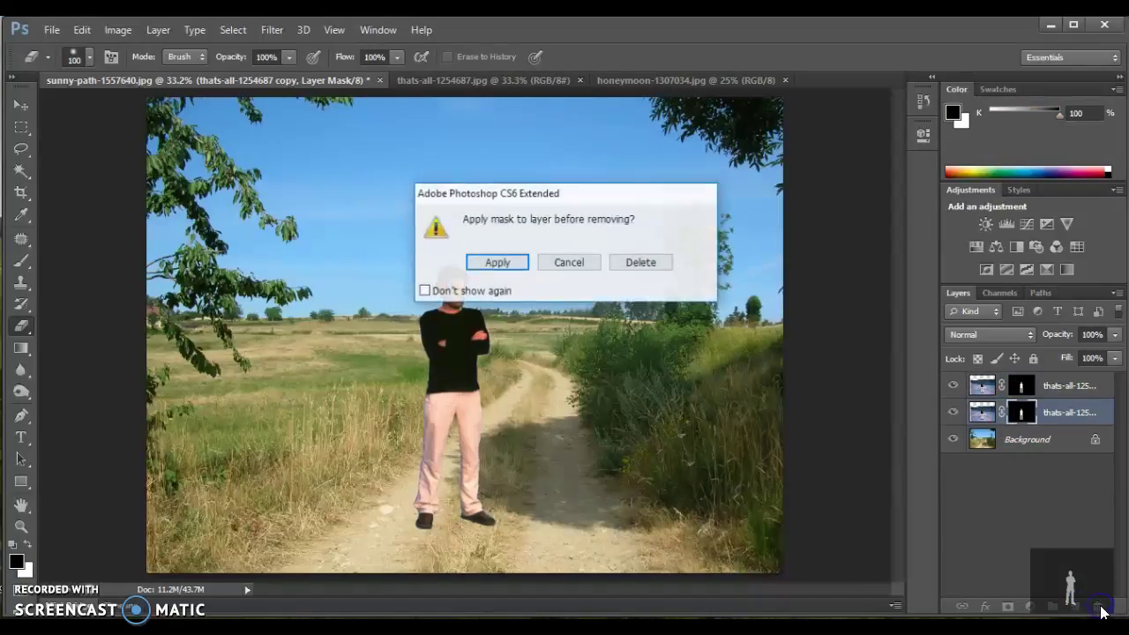
pyautogui.click(496, 262)
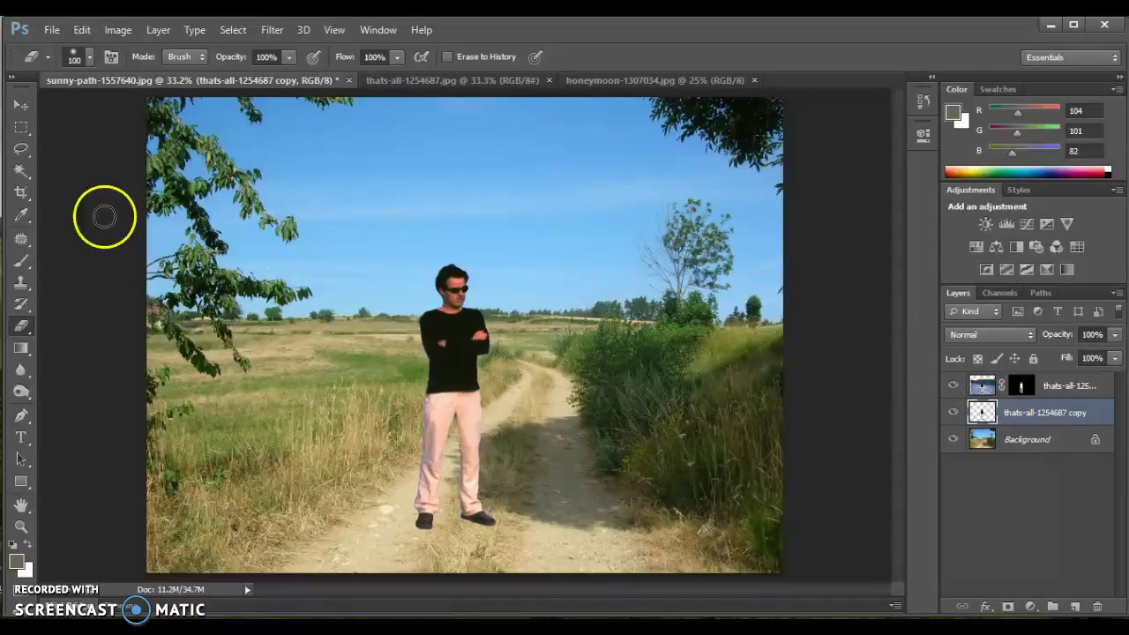
# Magic-wand the transparent area around the man on the copy layer, then invert to select his figure.
pyautogui.click(19, 173)
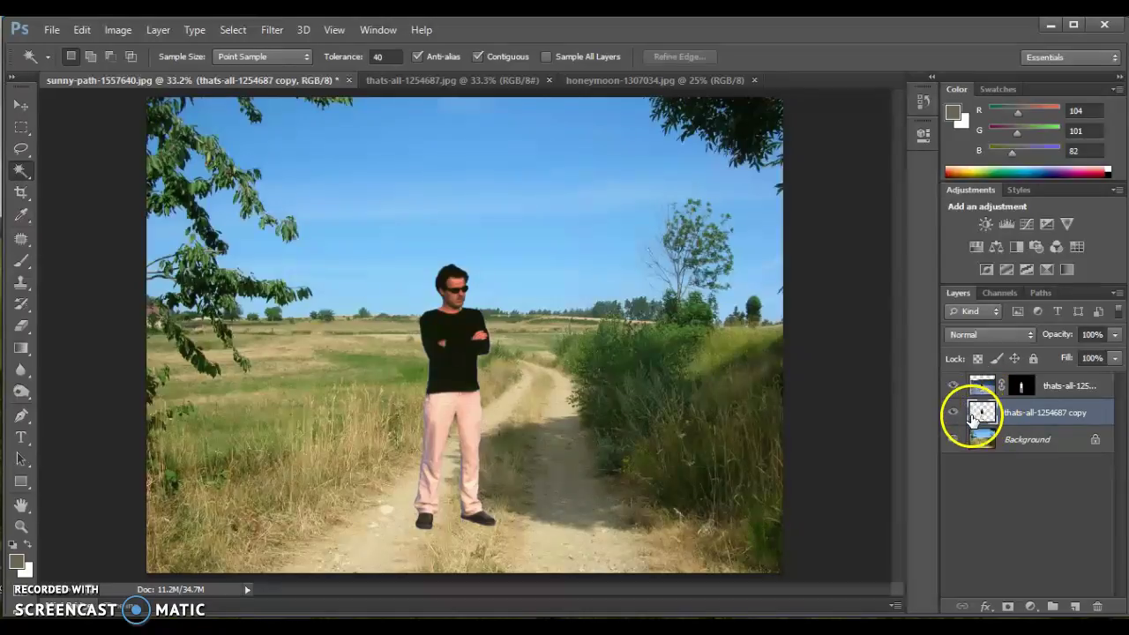
pyautogui.click(571, 291)
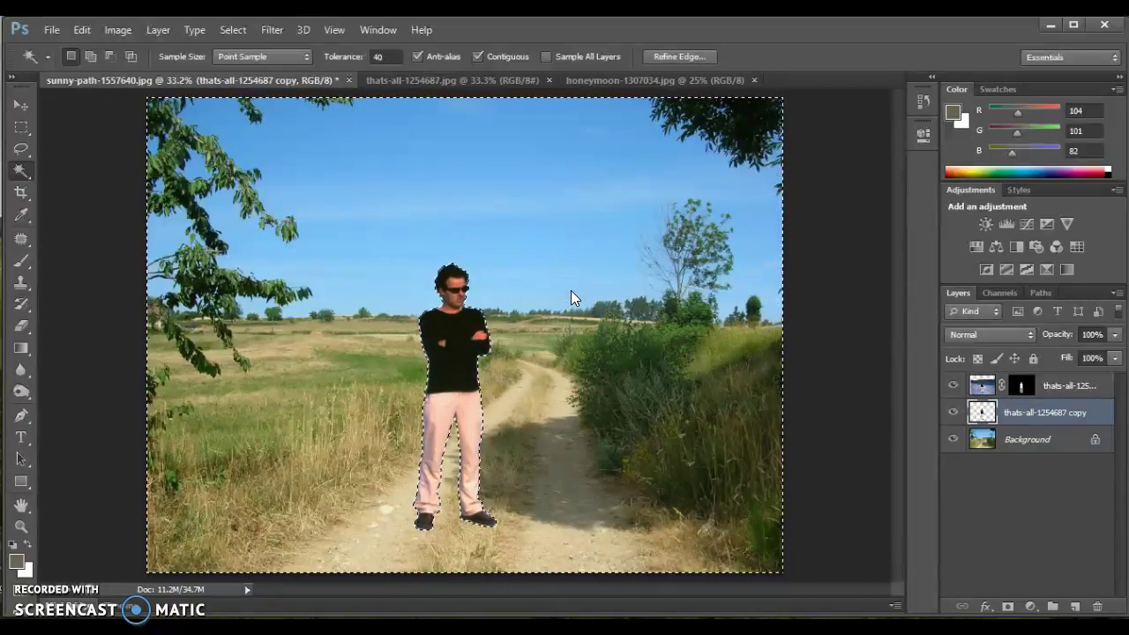
pyautogui.click(232, 29)
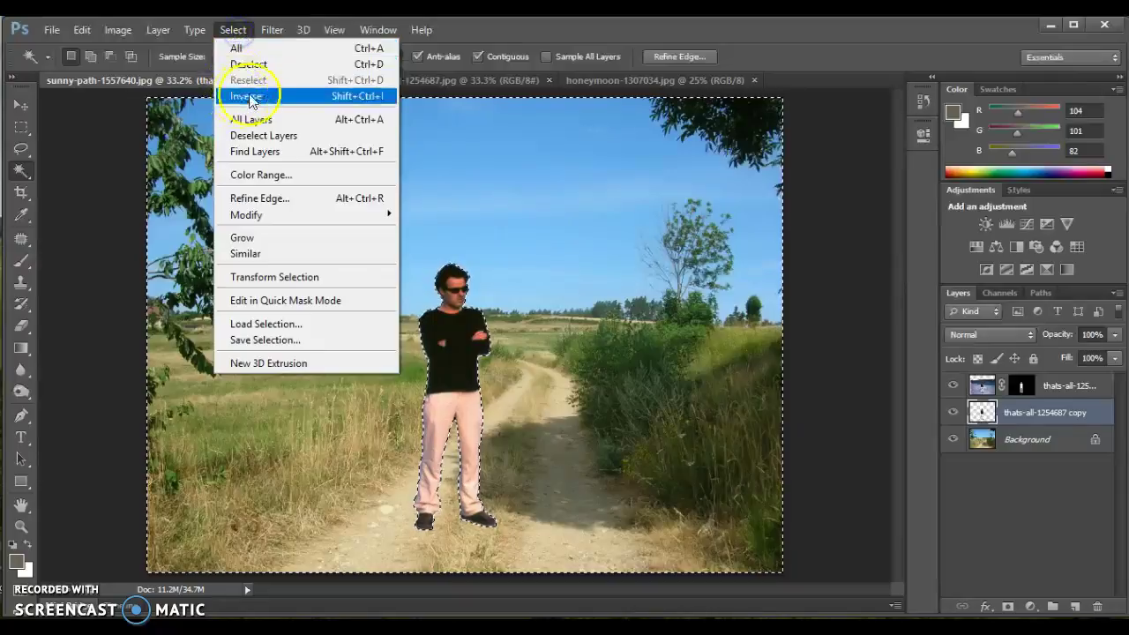
pyautogui.click(266, 97)
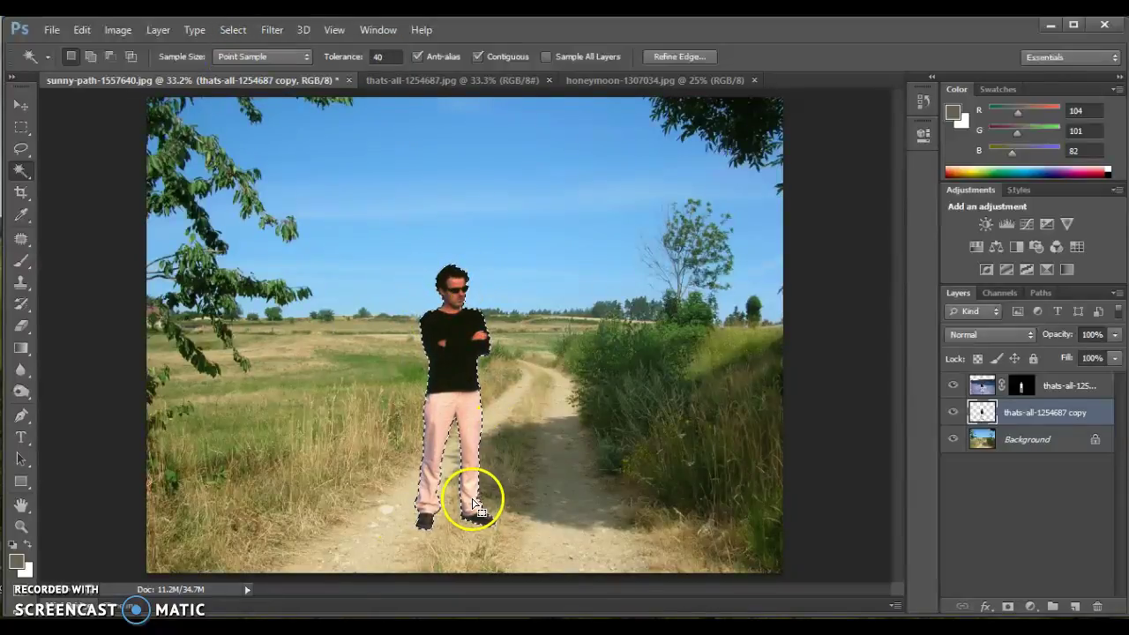
# Add a new empty layer and sample the dirt path's colour with the Eyedropper.
pyautogui.click(1076, 607)
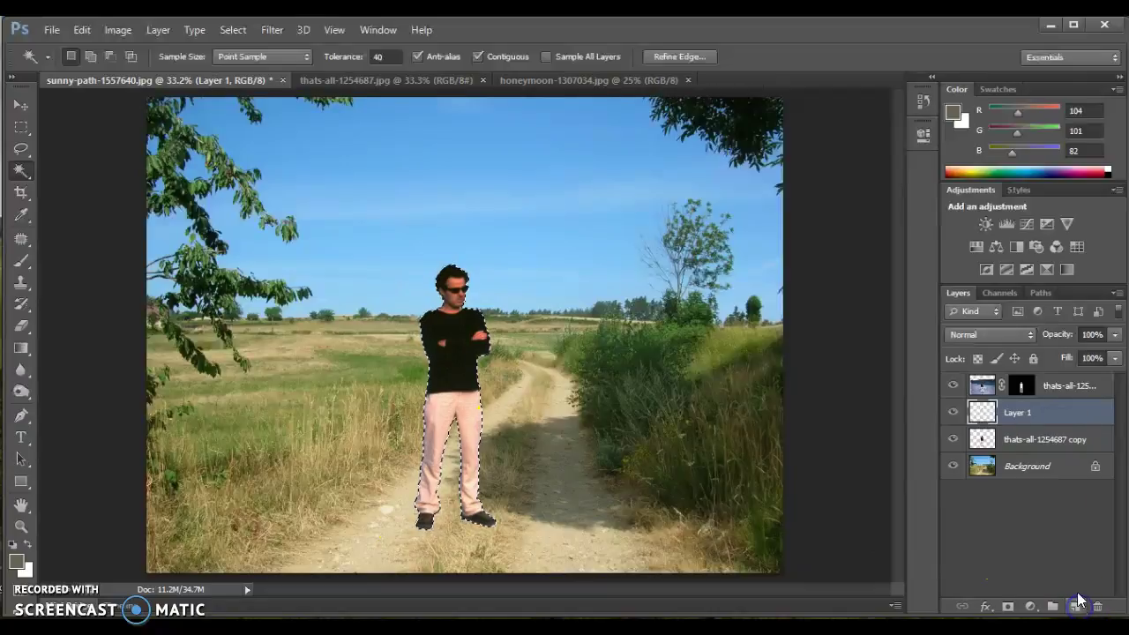
pyautogui.press('g')
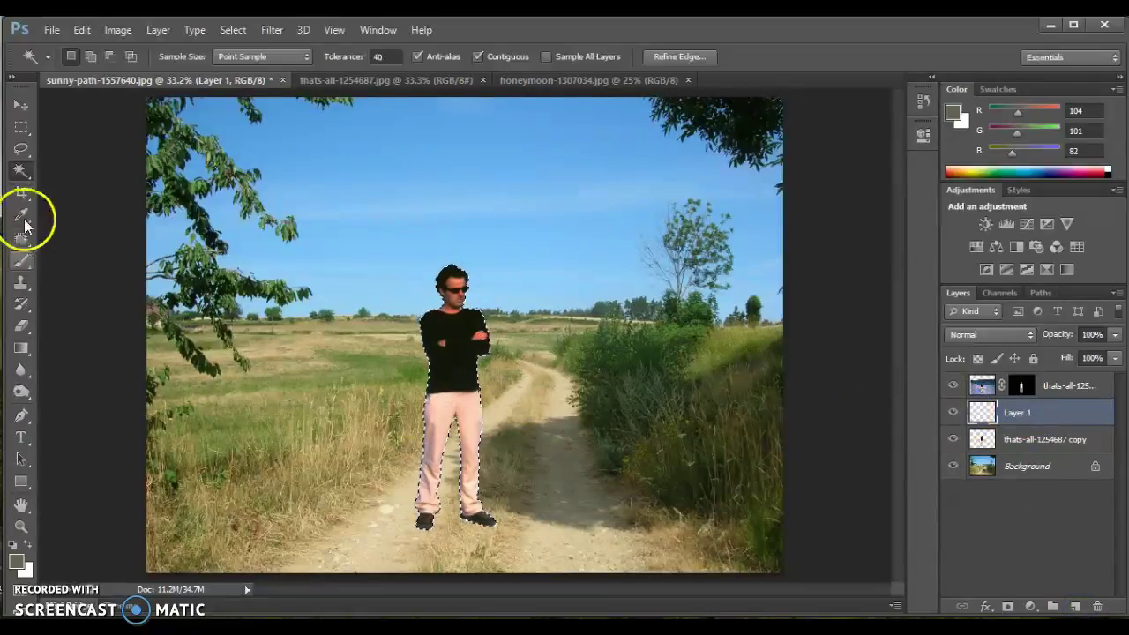
pyautogui.click(22, 216)
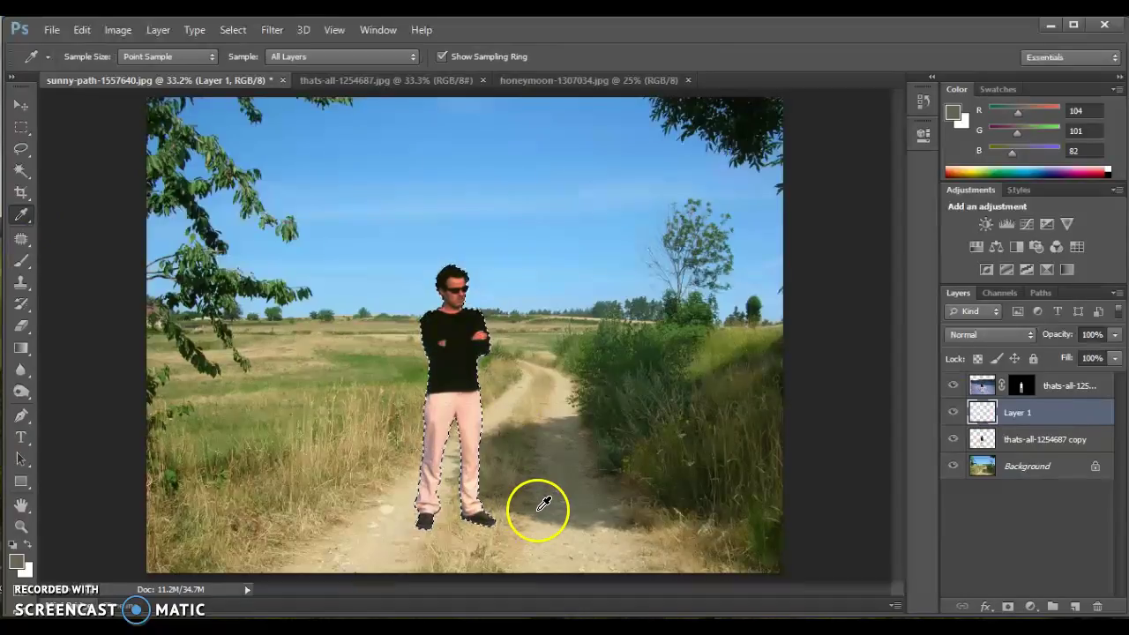
pyautogui.click(543, 502)
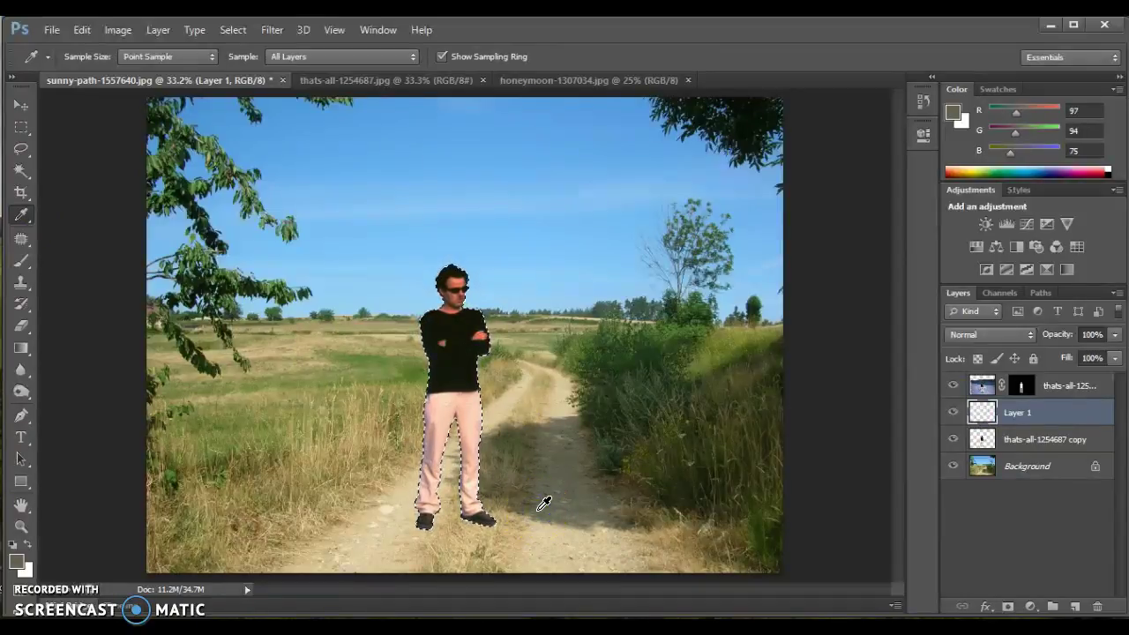
pyautogui.click(536, 428)
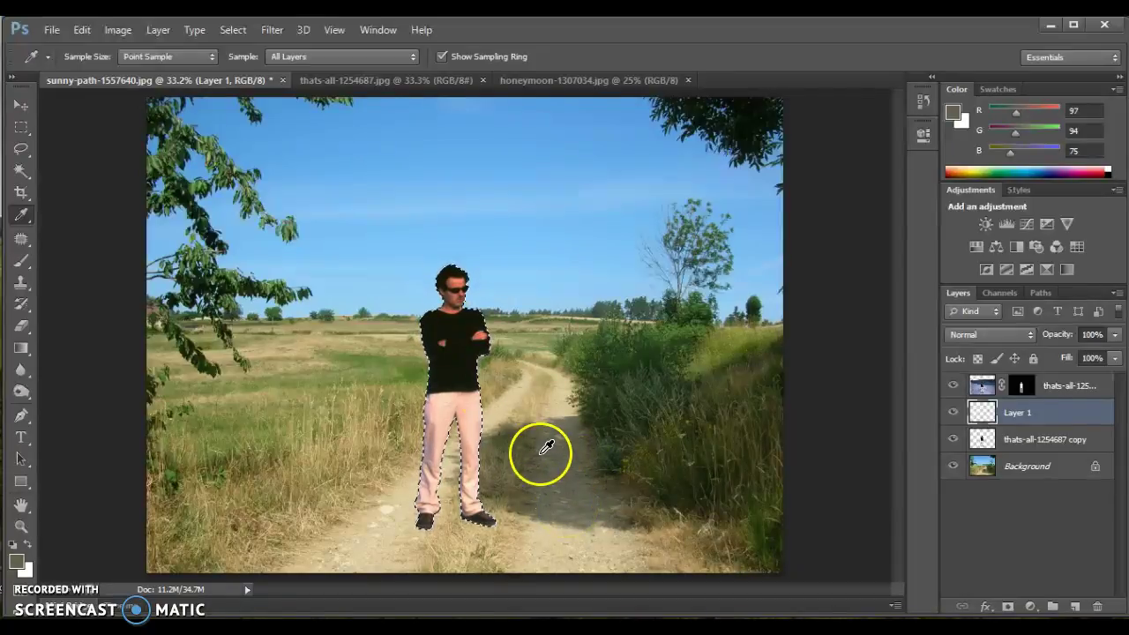
# Paint the man's selection in the path colour with a large brush, deselect, and hide the man layer.
pyautogui.click(22, 261)
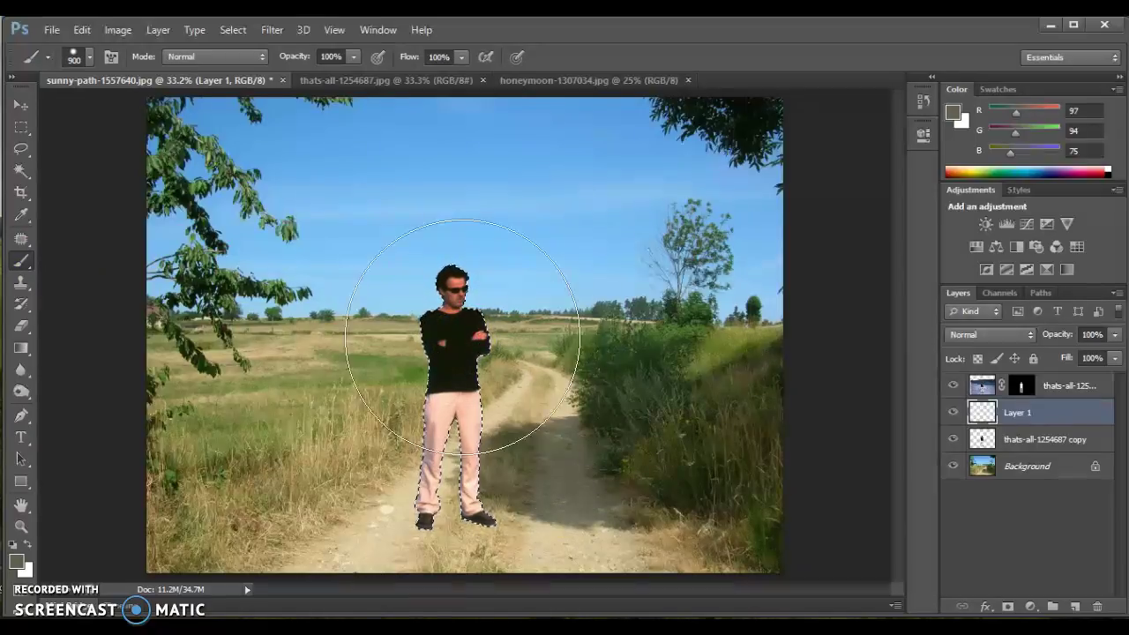
pyautogui.press(']')
pyautogui.moveTo(415, 388)
pyautogui.mouseDown()
pyautogui.moveTo(428, 410)
pyautogui.moveTo(521, 467)
pyautogui.mouseUp()
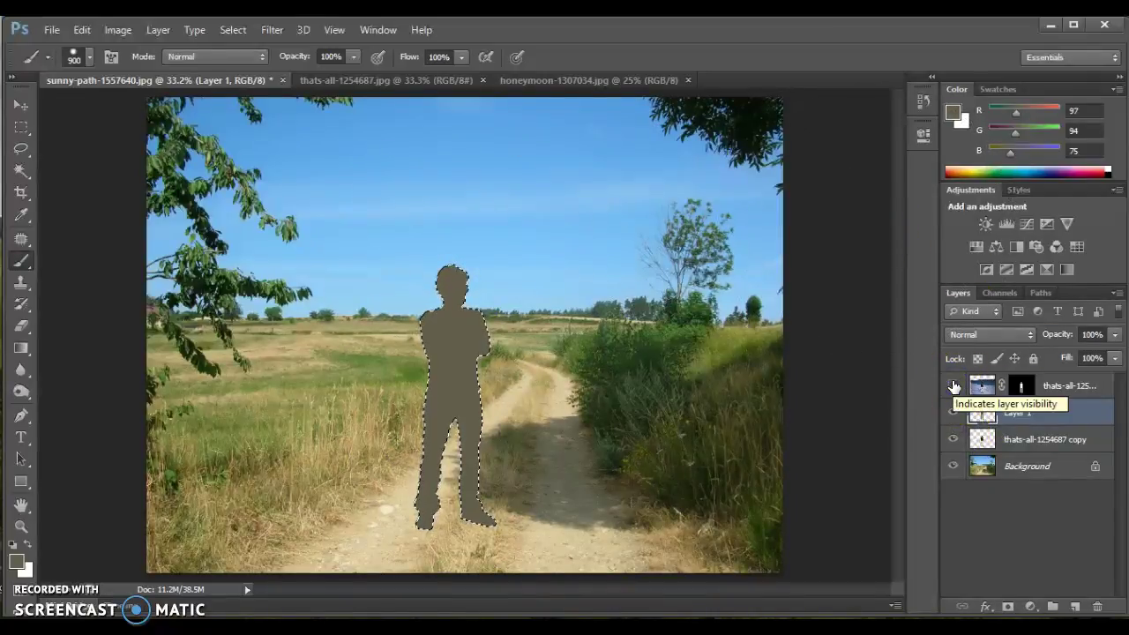
pyautogui.click(952, 385)
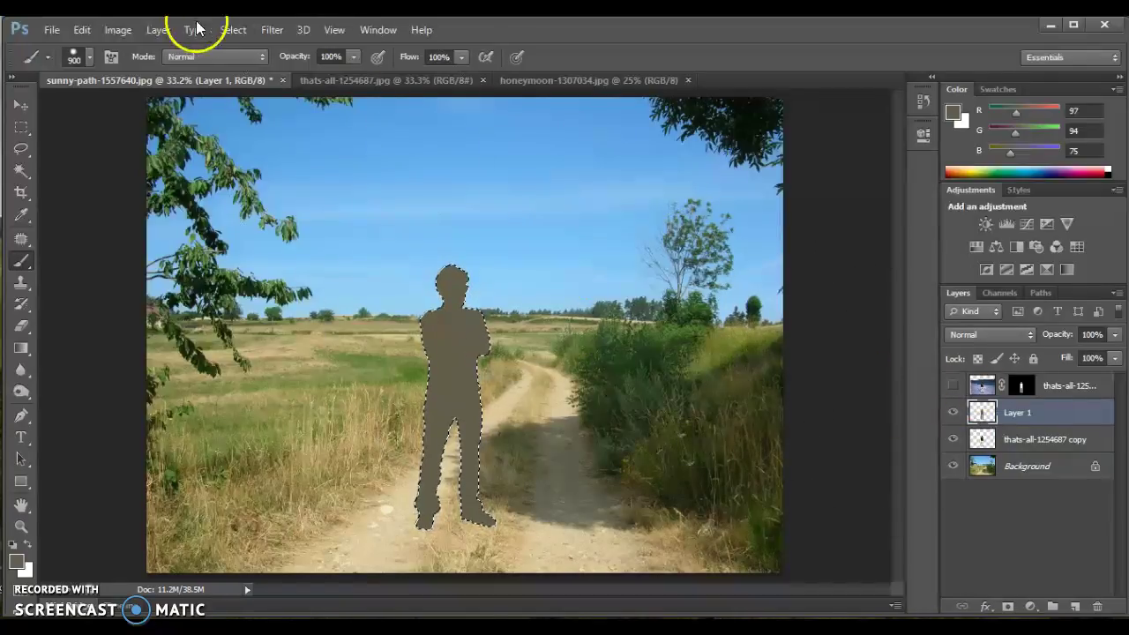
pyautogui.click(245, 32)
pyautogui.click(254, 65)
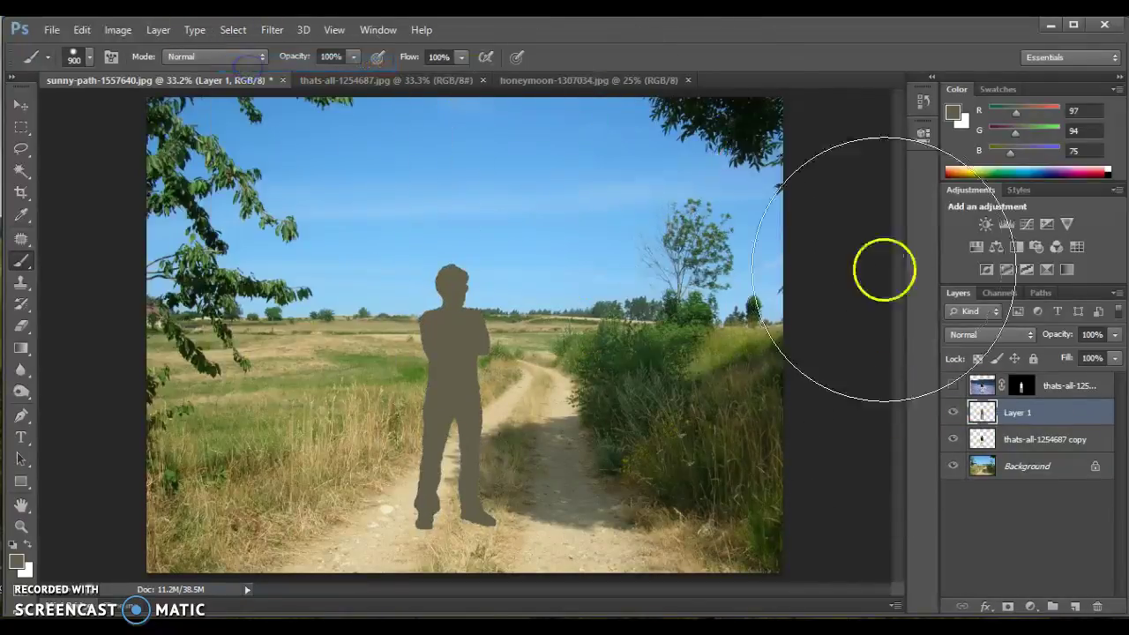
pyautogui.click(953, 388)
pyautogui.click(952, 390)
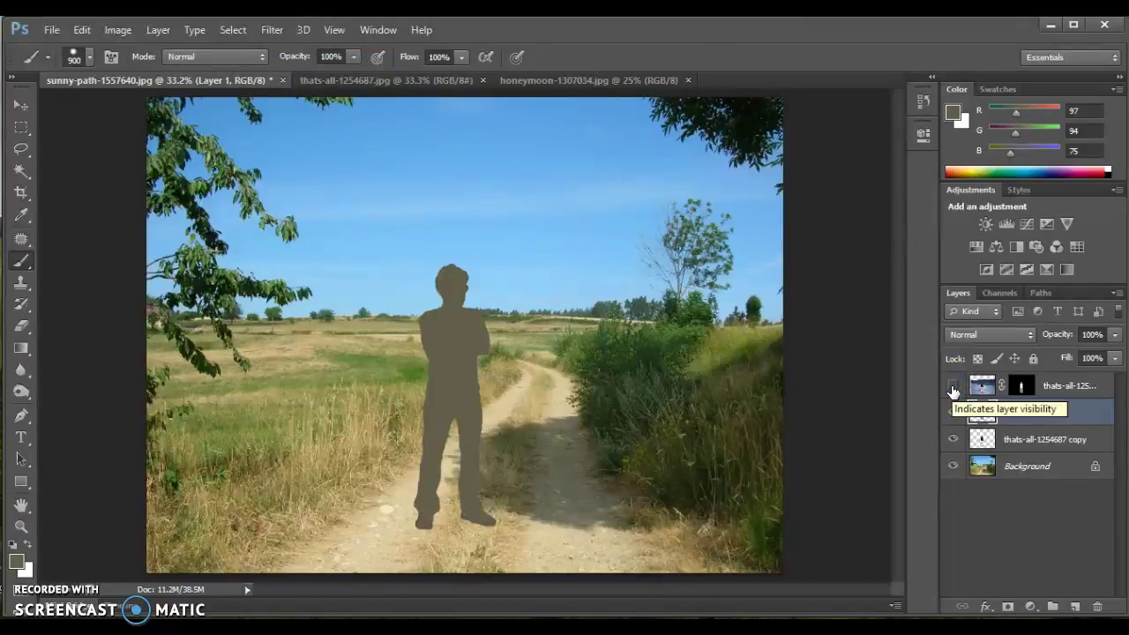
# Rename Layer 1 to 'Drop Shadow', hide both man photo layers, and set brush size to 100.
pyautogui.click(952, 390)
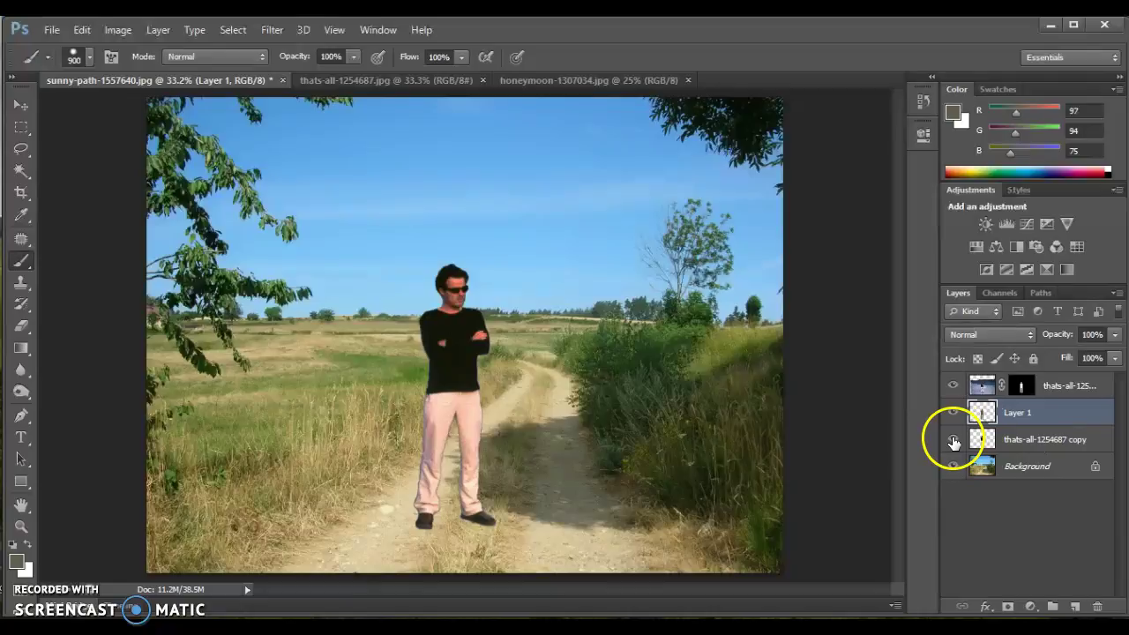
pyautogui.moveTo(979, 422); pyautogui.dragTo(1010, 417)
pyautogui.click(952, 386)
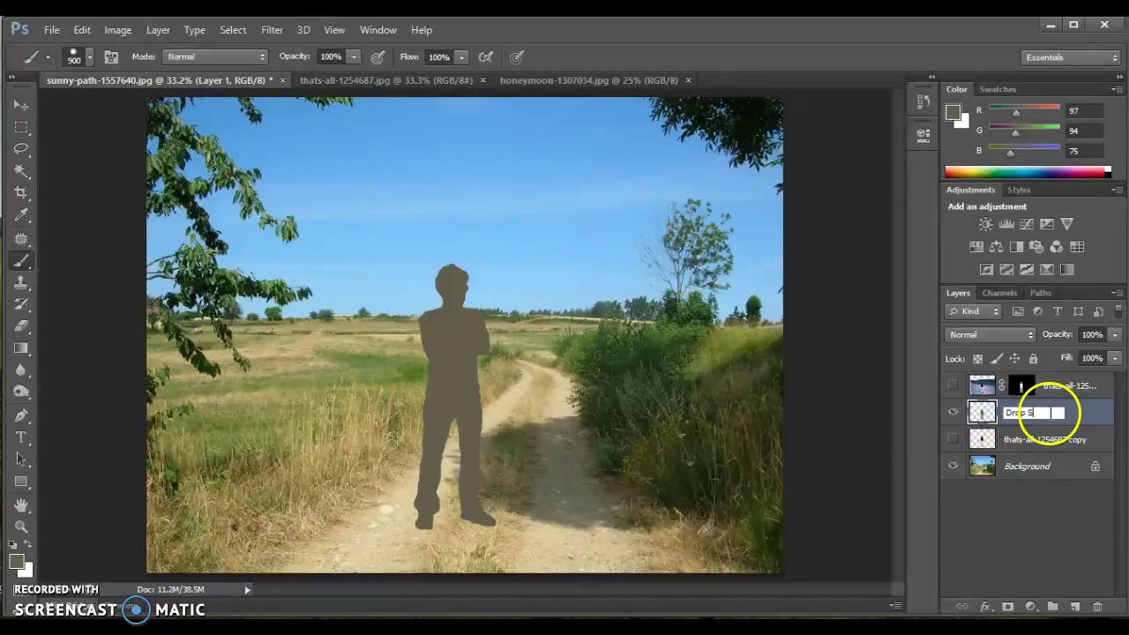
pyautogui.press('Return')
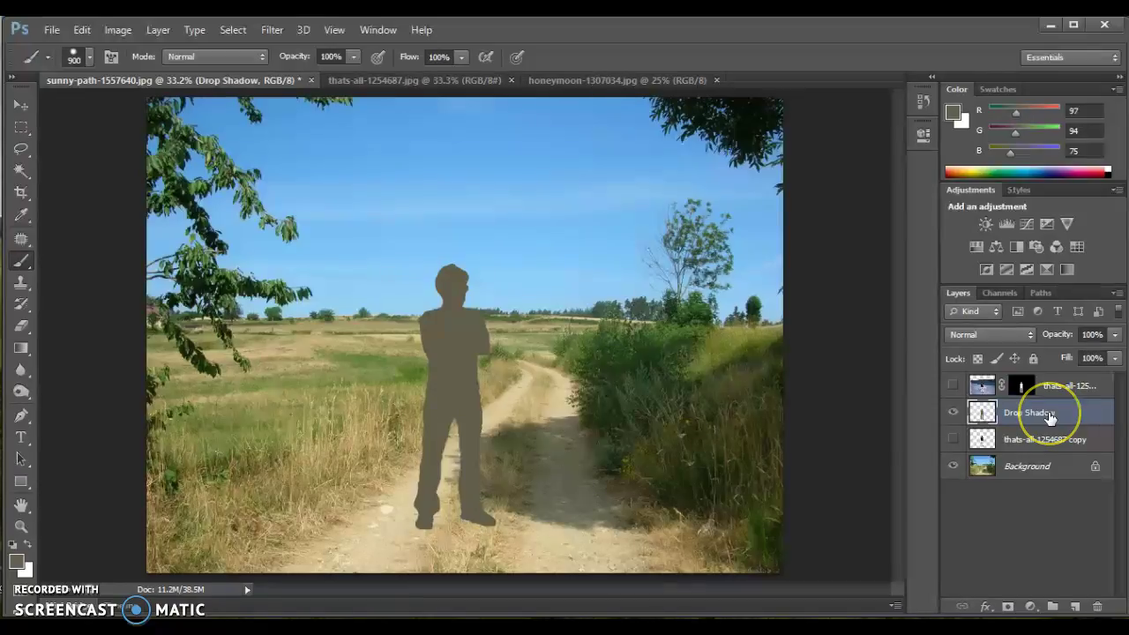
pyautogui.moveTo(1023, 407); pyautogui.dragTo(1030, 415)
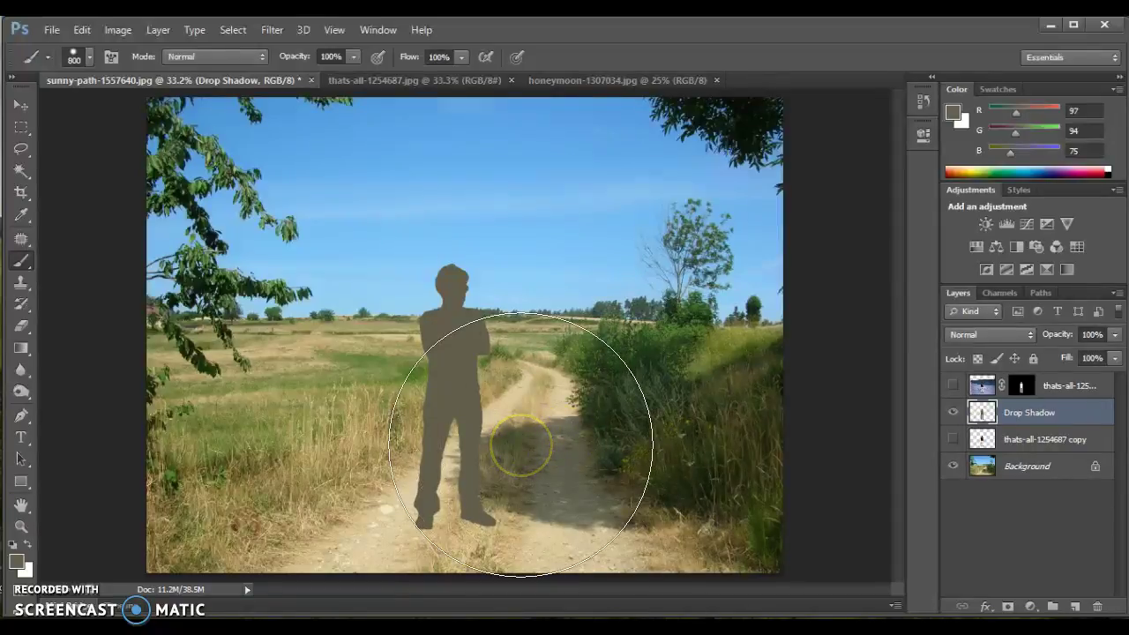
pyautogui.press('[')
pyautogui.press('[')
pyautogui.press('[')
pyautogui.press('[')
pyautogui.press('[')
pyautogui.press('[')
pyautogui.press('[')
pyautogui.press('[')
pyautogui.press('[')
pyautogui.press('[')
pyautogui.press('[')
pyautogui.moveTo(632, 443); pyautogui.dragTo(557, 430)
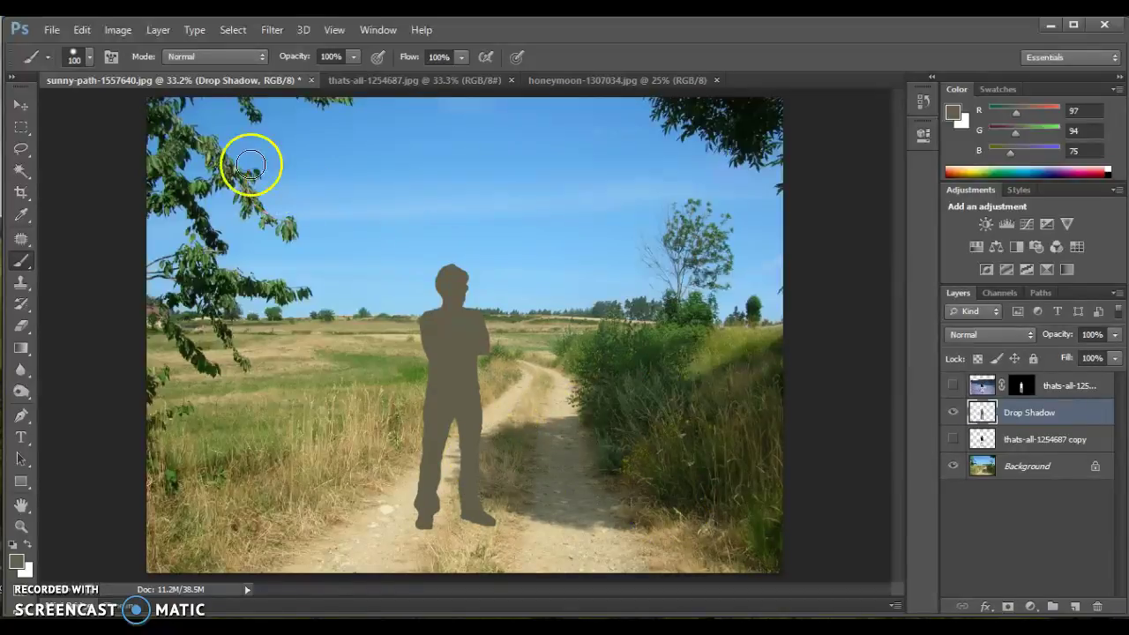
# Try scaling and rotating the silhouette with Free Transform, then cancel back to its original upright size.
pyautogui.click(83, 30)
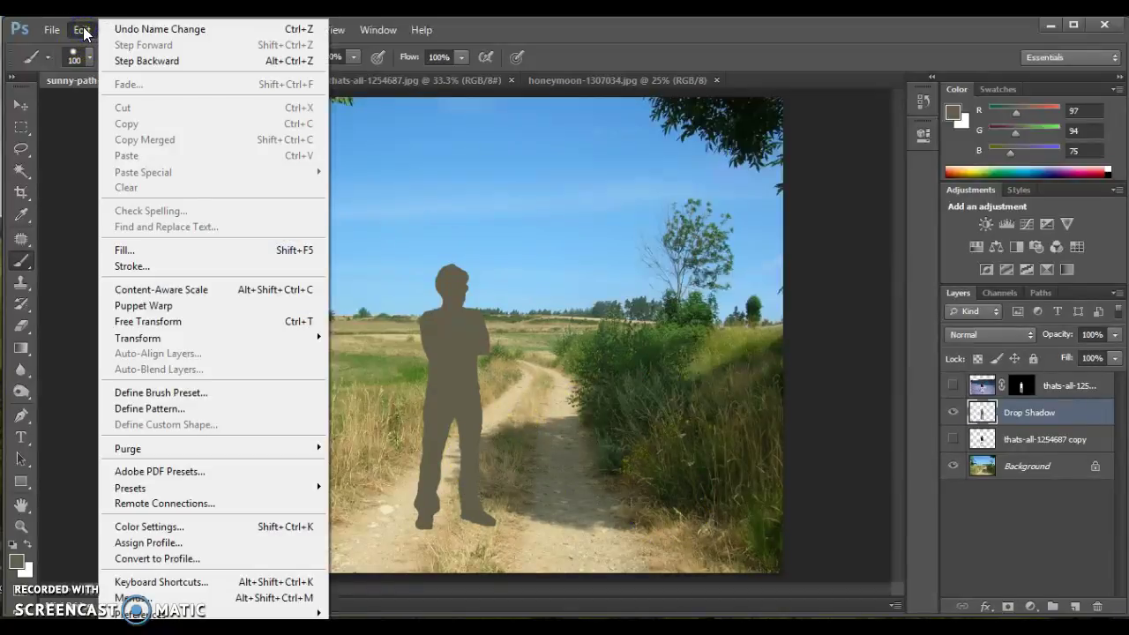
pyautogui.click(141, 321)
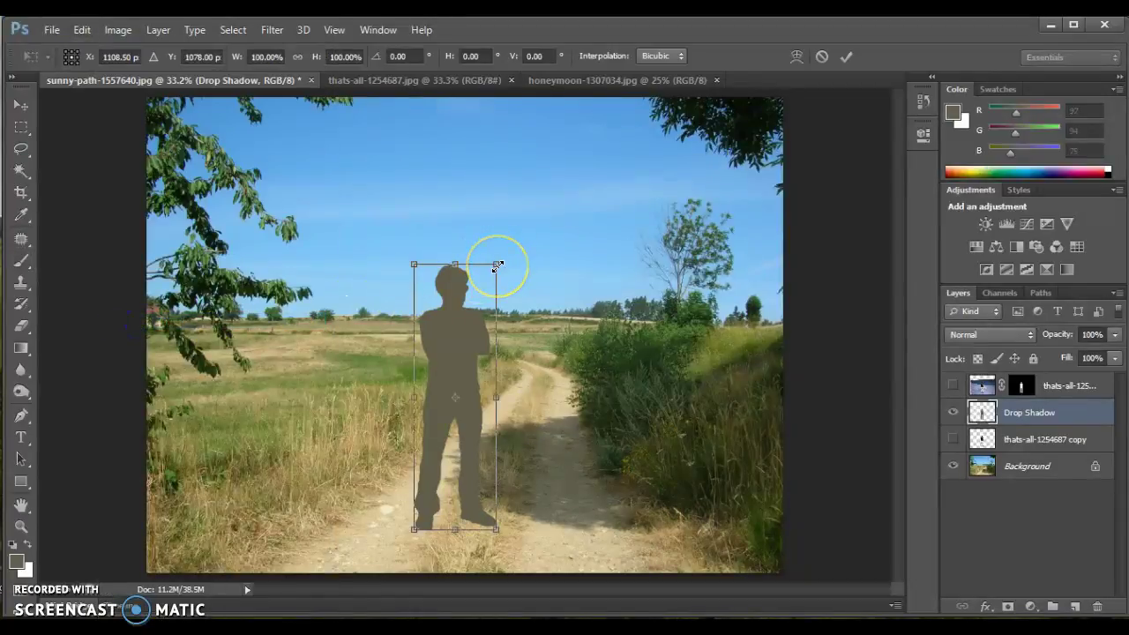
pyautogui.moveTo(497, 266); pyautogui.dragTo(427, 356)
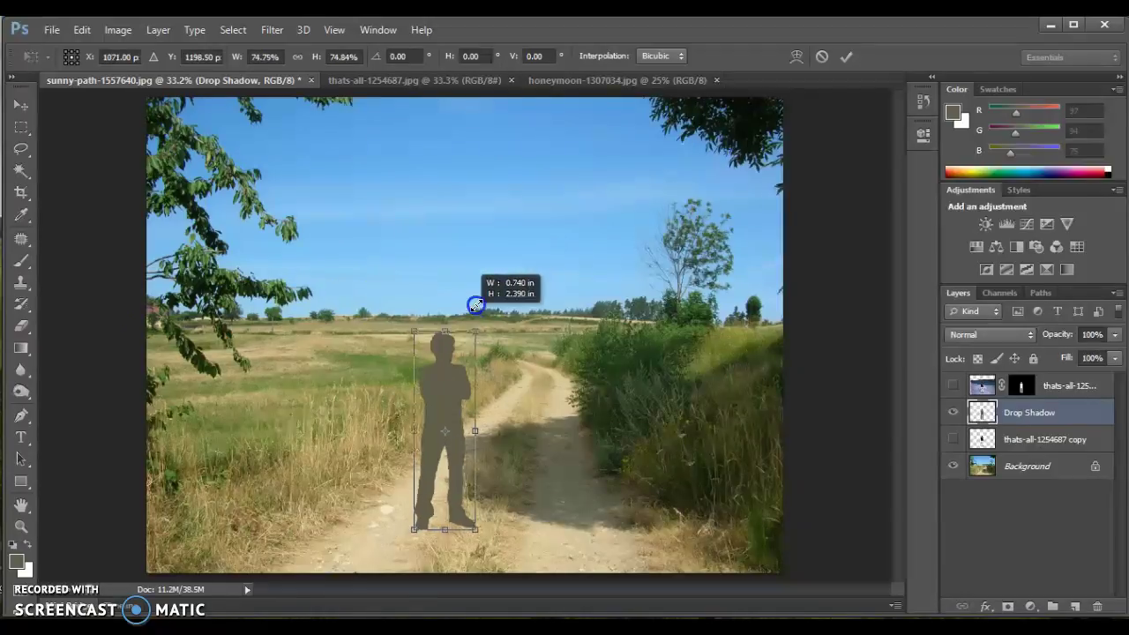
pyautogui.moveTo(476, 305); pyautogui.dragTo(567, 299)
pyautogui.hotkey('ctrl', 'z')
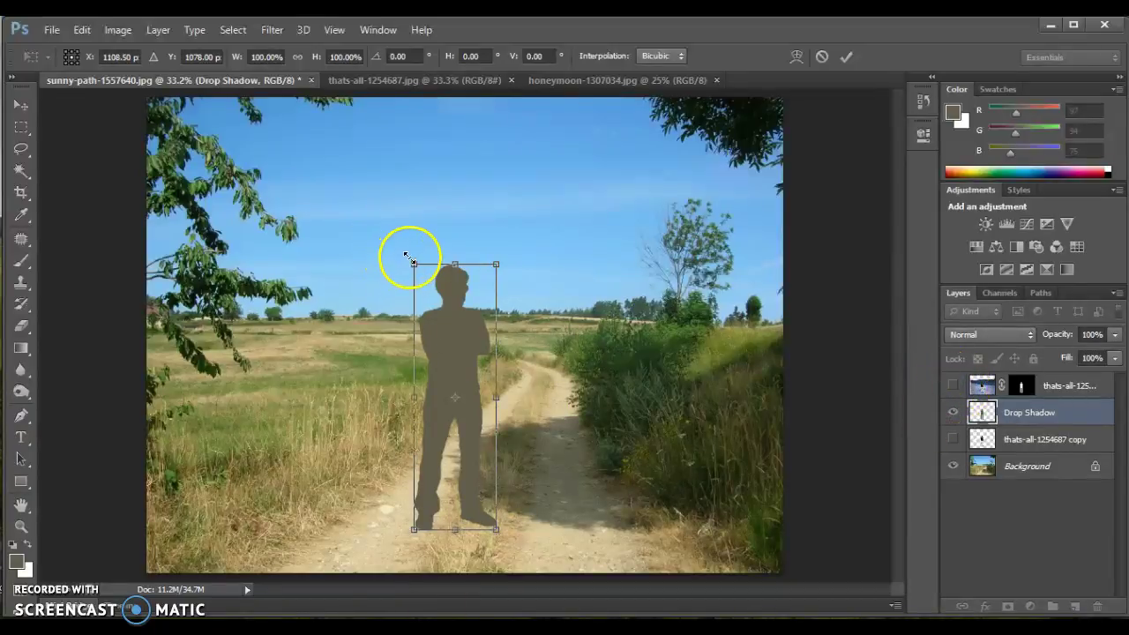
pyautogui.moveTo(398, 246); pyautogui.dragTo(385, 291)
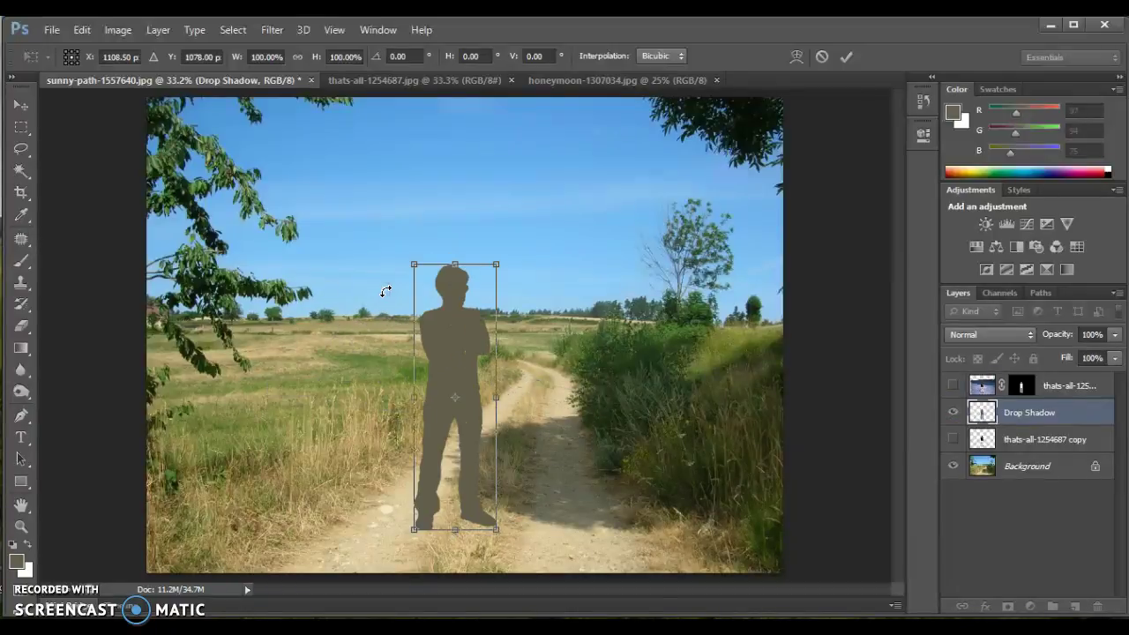
pyautogui.press('Return')
pyautogui.press('b')
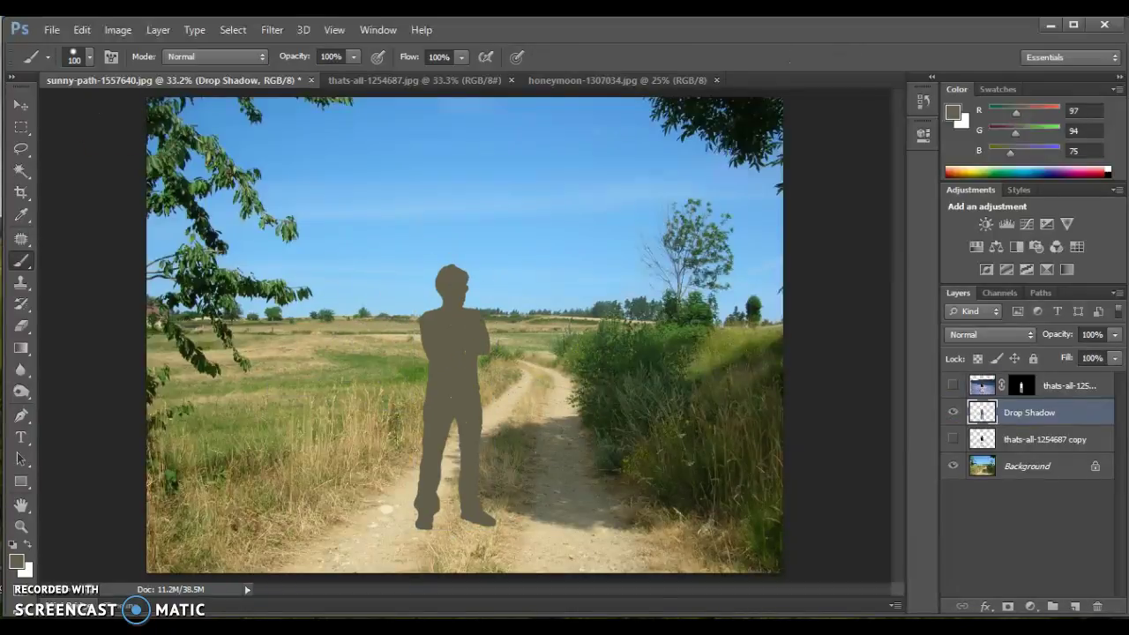
pyautogui.click(82, 30)
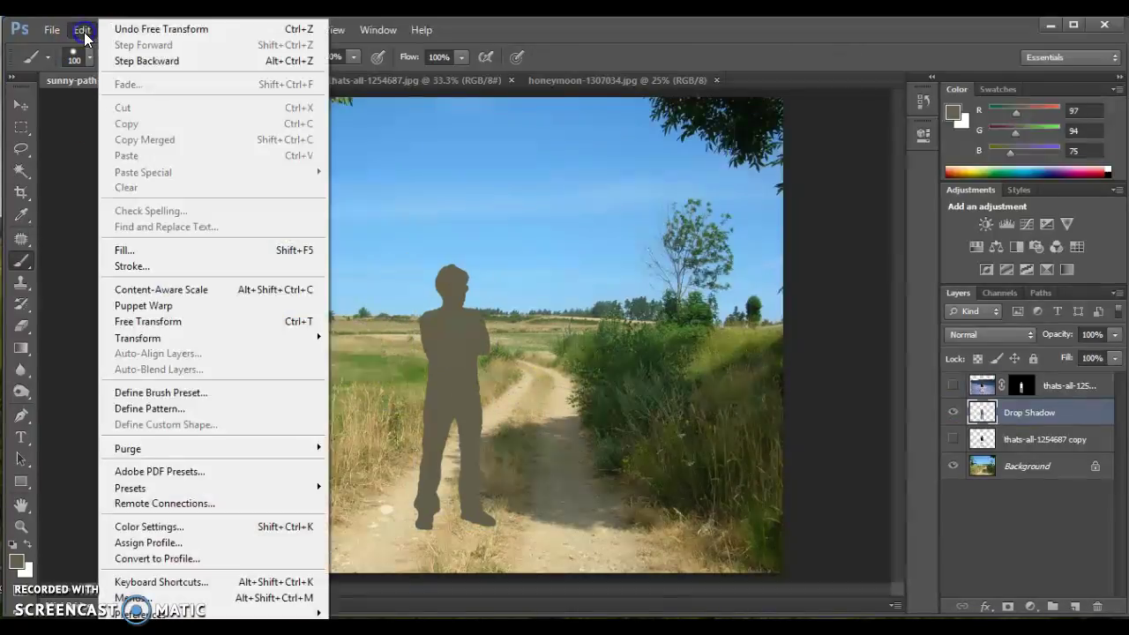
pyautogui.click(137, 339)
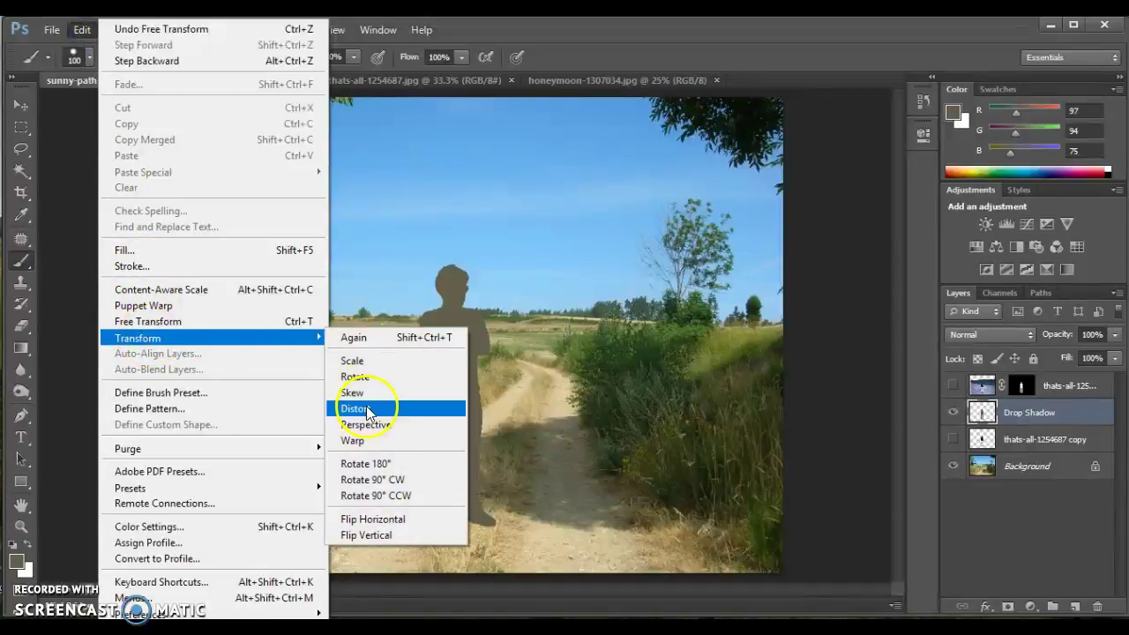
pyautogui.click(427, 426)
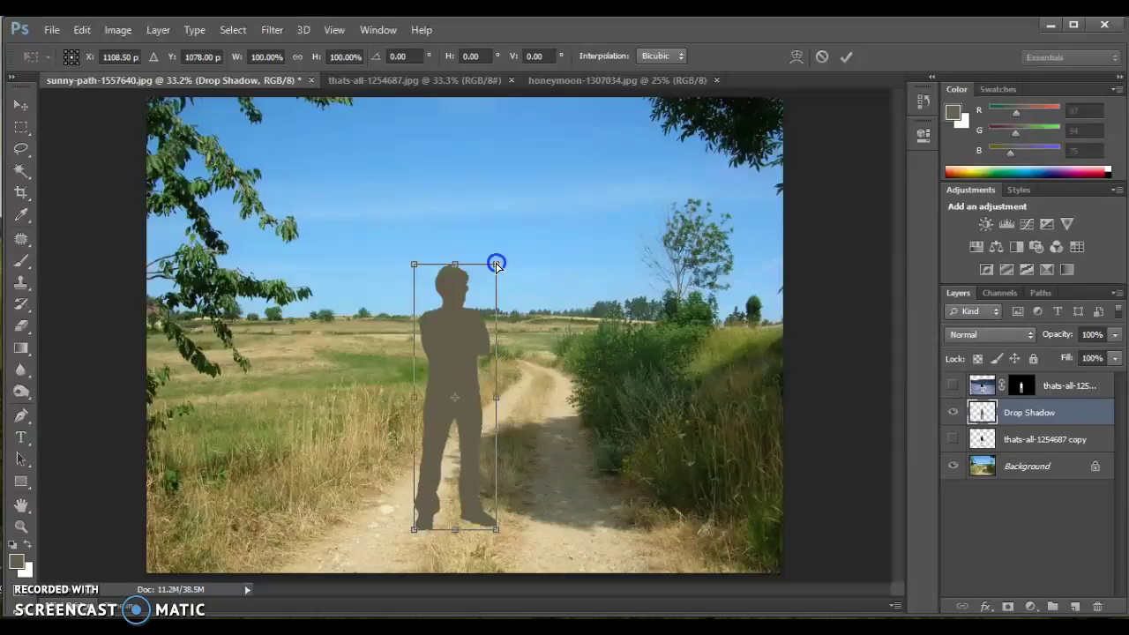
pyautogui.moveTo(497, 264)
pyautogui.mouseDown()
pyautogui.moveTo(640, 296)
pyautogui.moveTo(479, 284)
pyautogui.moveTo(469, 279)
pyautogui.moveTo(496, 285)
pyautogui.moveTo(461, 262)
pyautogui.moveTo(563, 345)
pyautogui.moveTo(447, 206)
pyautogui.moveTo(494, 270)
pyautogui.moveTo(496, 258)
pyautogui.mouseUp()
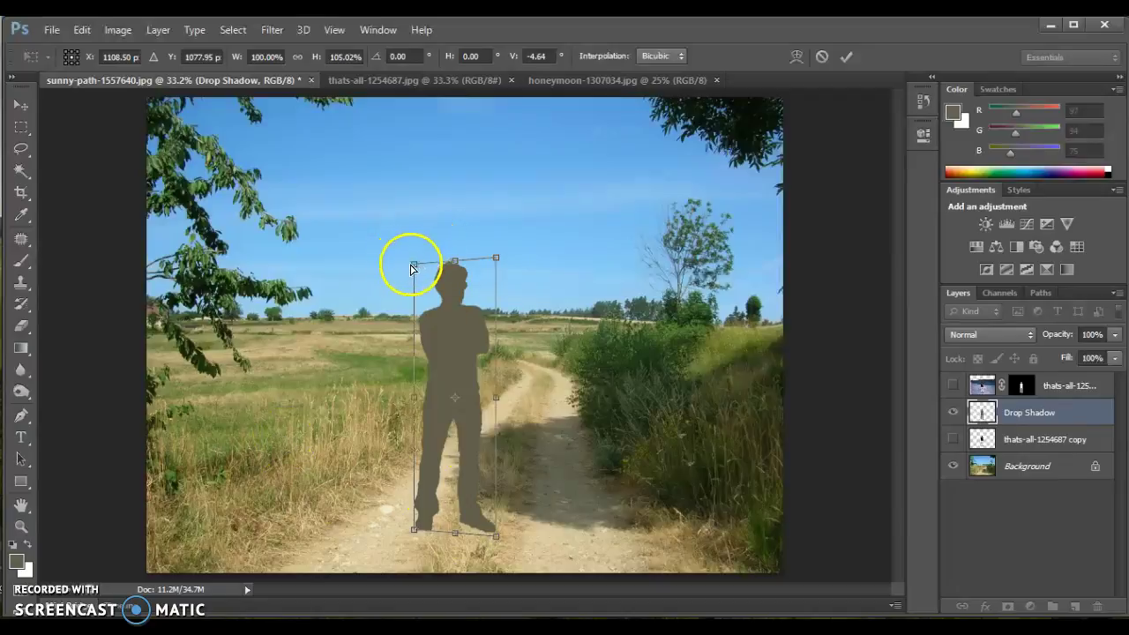
pyautogui.moveTo(413, 266)
pyautogui.mouseDown()
pyautogui.moveTo(378, 273)
pyautogui.moveTo(417, 263)
pyautogui.mouseUp()
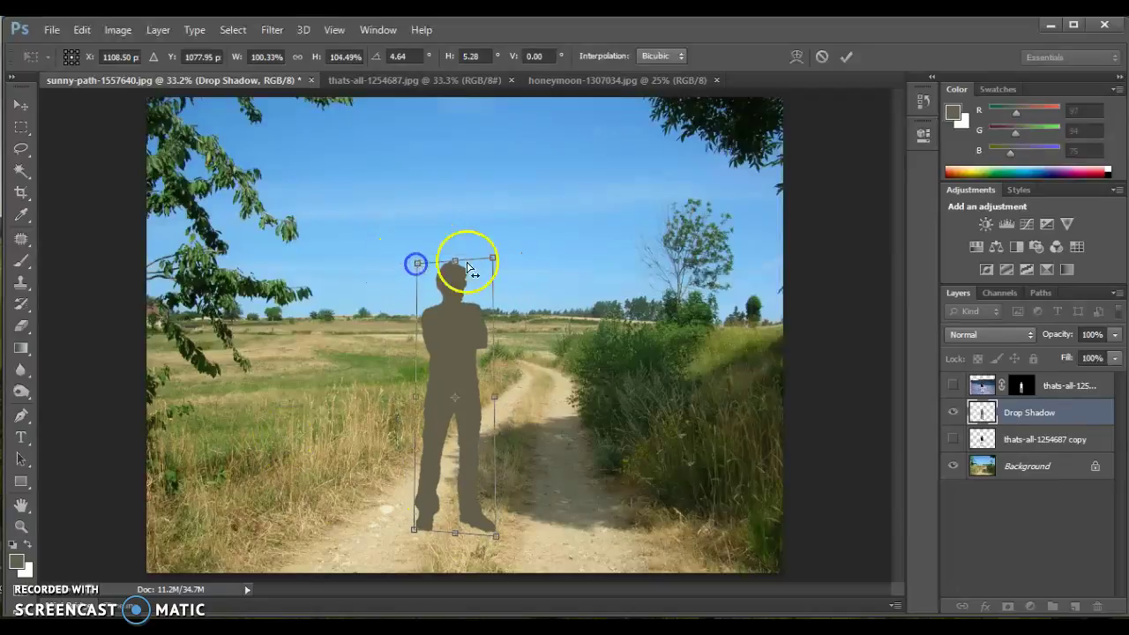
pyautogui.hotkey('ctrl', 'z')
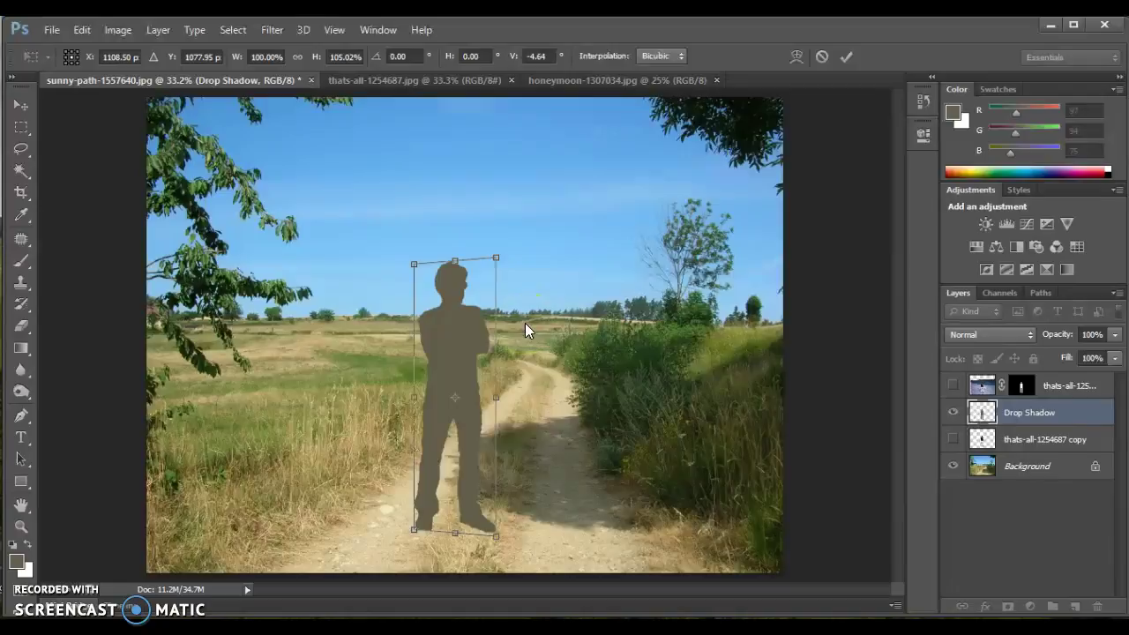
pyautogui.press('Return')
pyautogui.press('b')
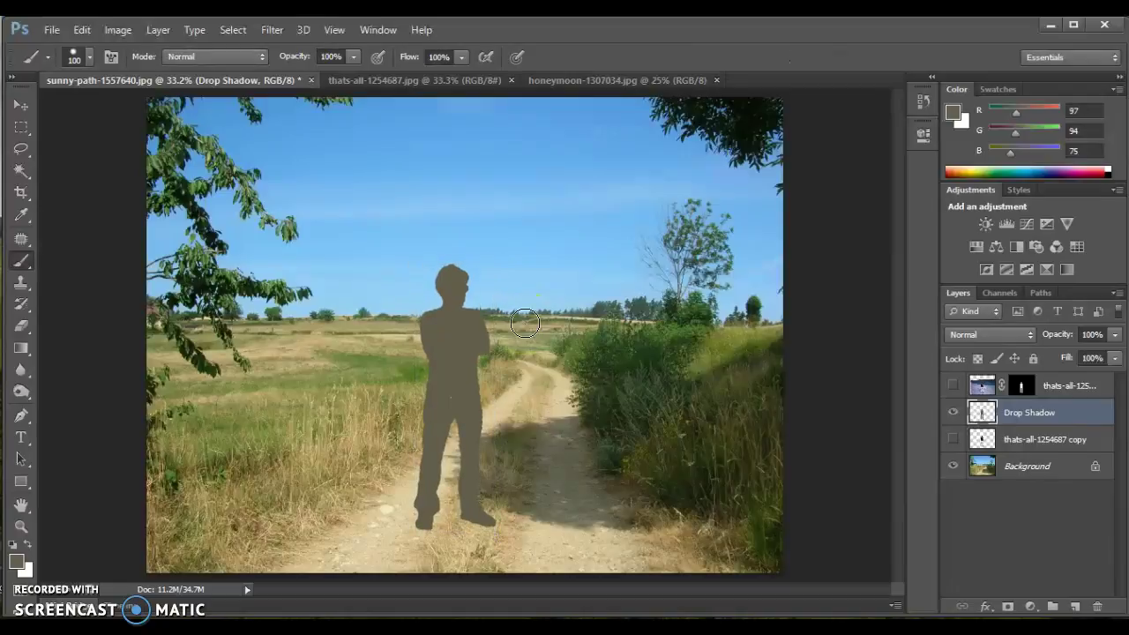
pyautogui.click(475, 255)
# Distort the silhouette, dragging its top corners down-left so it lies flat across the grass.
pyautogui.click(81, 29)
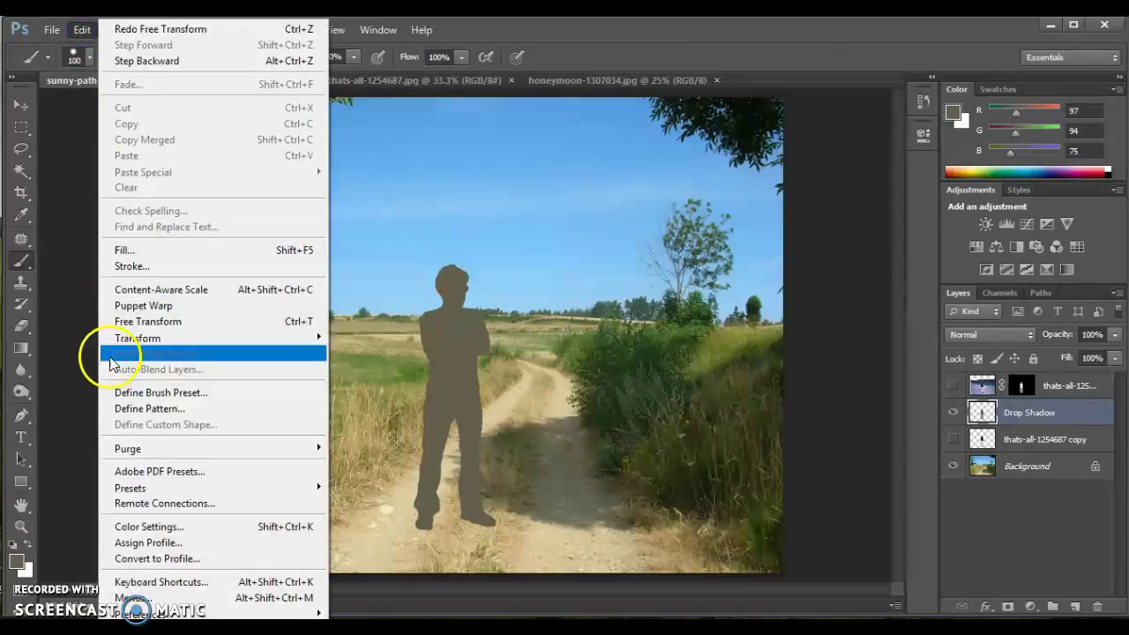
pyautogui.moveTo(119, 346)
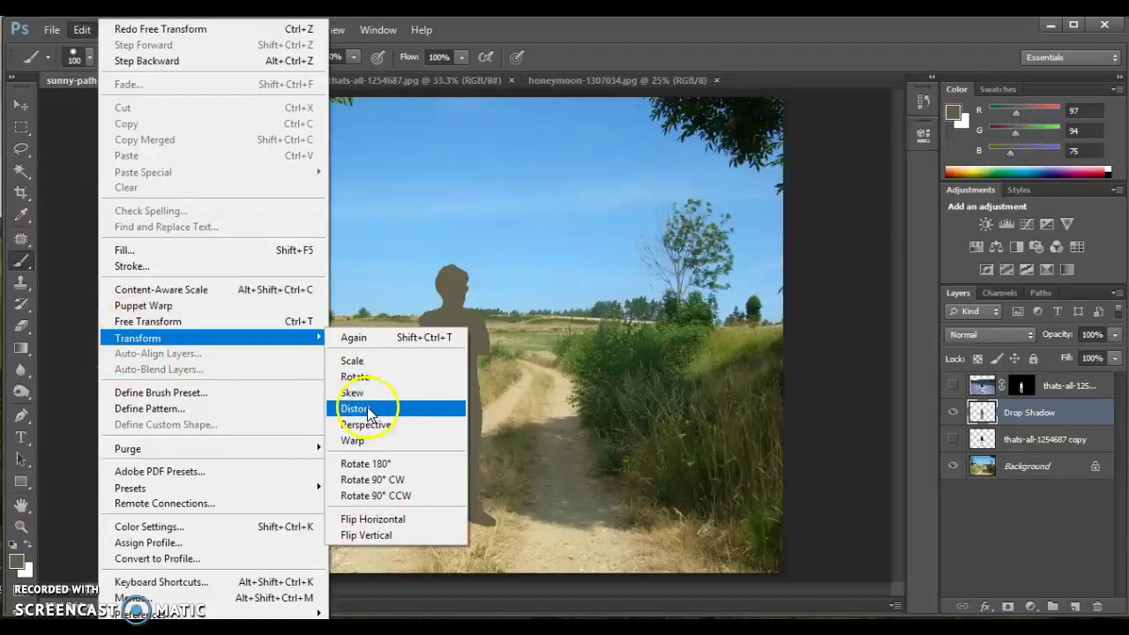
pyautogui.click(385, 411)
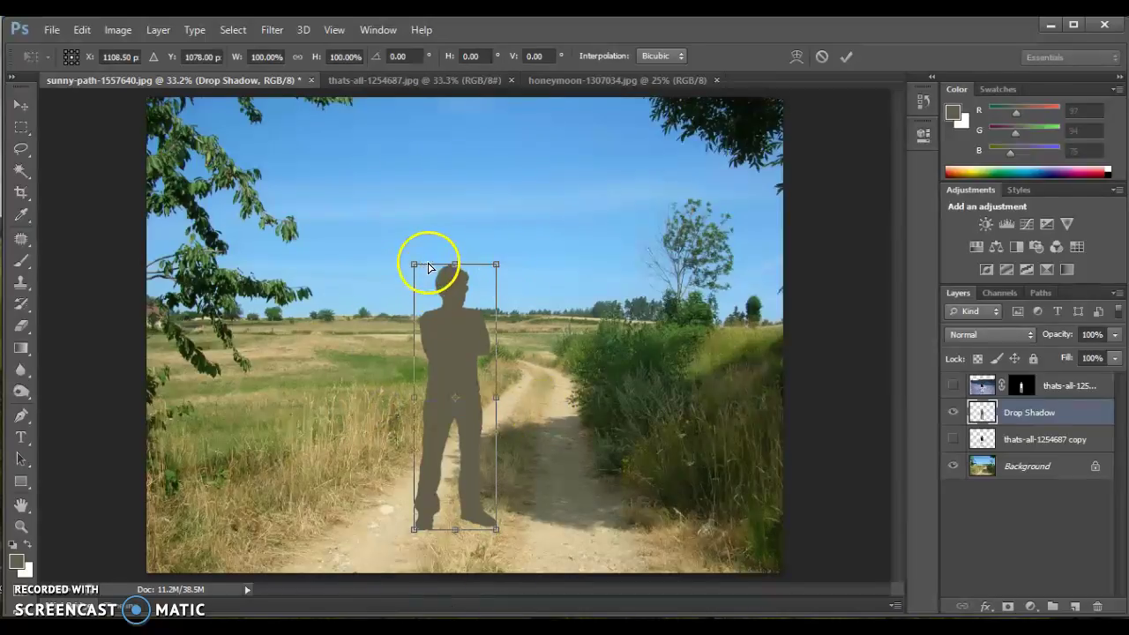
pyautogui.moveTo(412, 262); pyautogui.dragTo(154, 491)
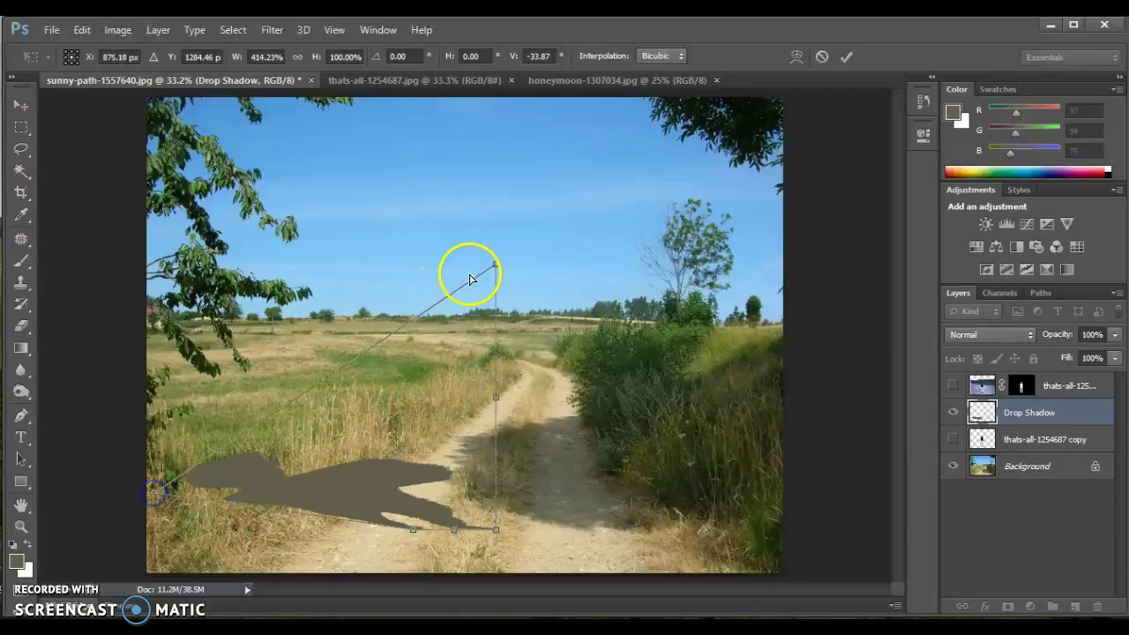
pyautogui.moveTo(495, 267); pyautogui.dragTo(213, 448)
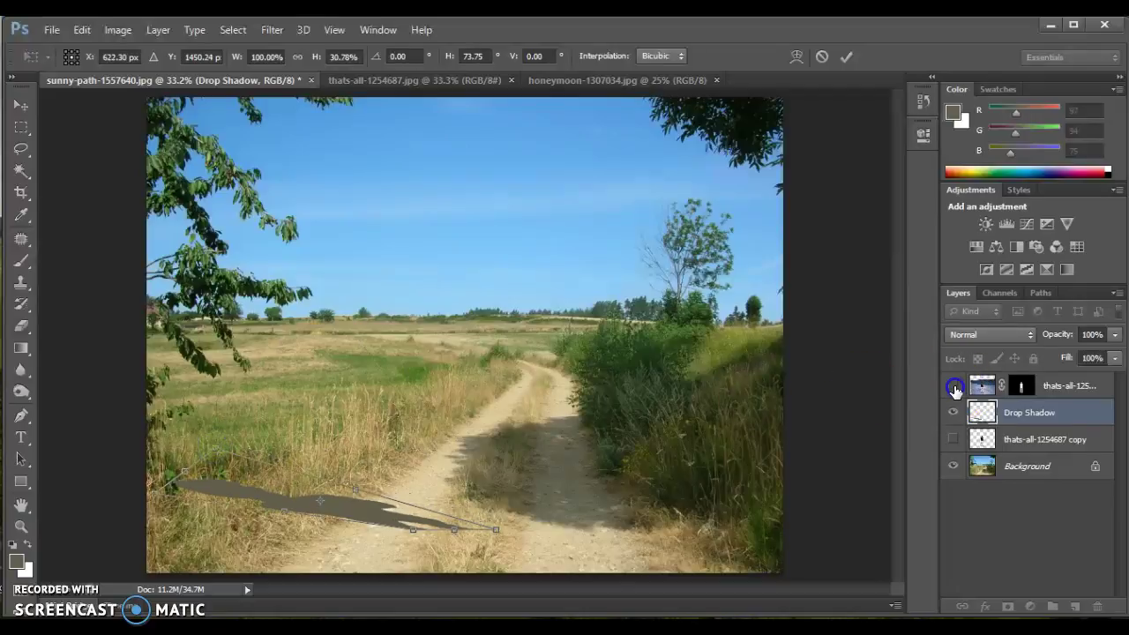
# Undo the flattening distortion and make the top thats-all man layer visible again.
pyautogui.press('Return')
pyautogui.press('b')
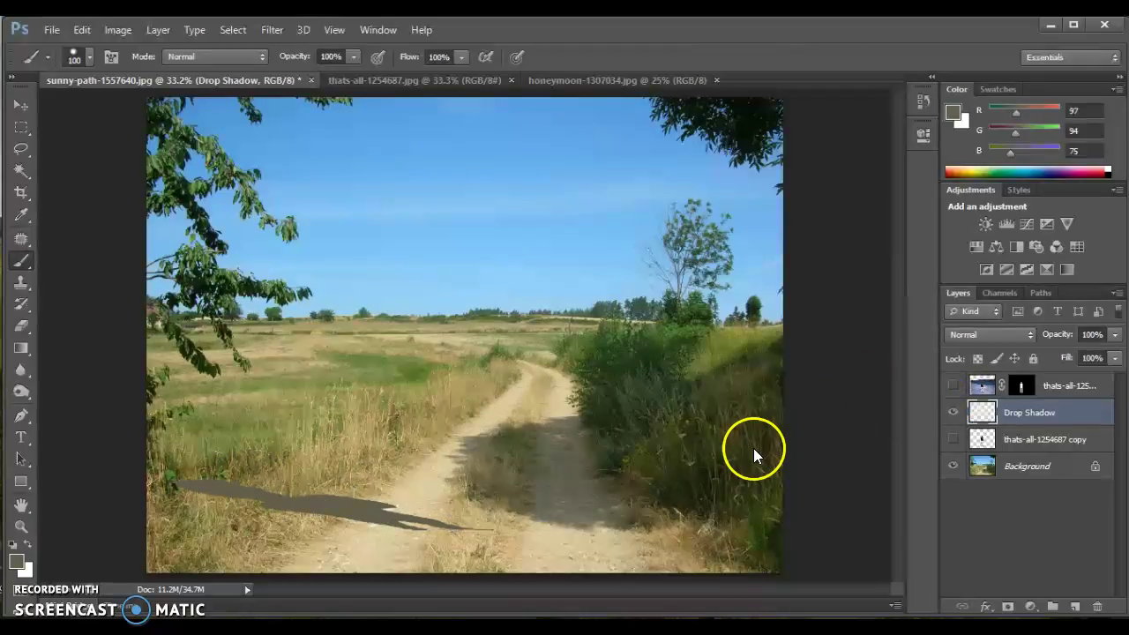
pyautogui.hotkey('ctrl', 'z')
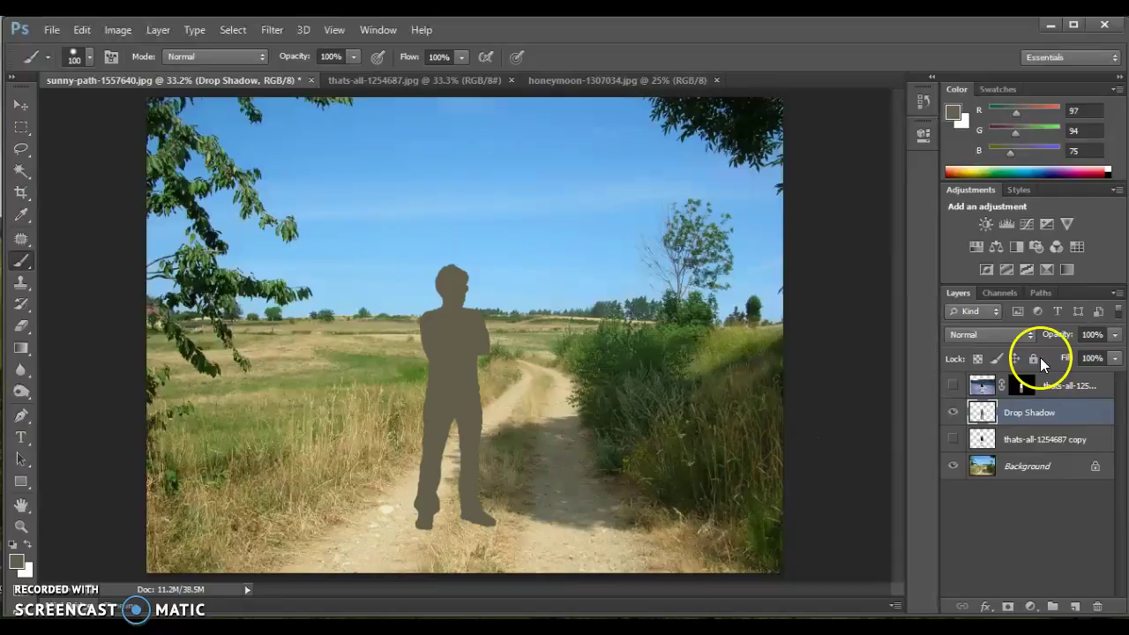
pyautogui.click(953, 386)
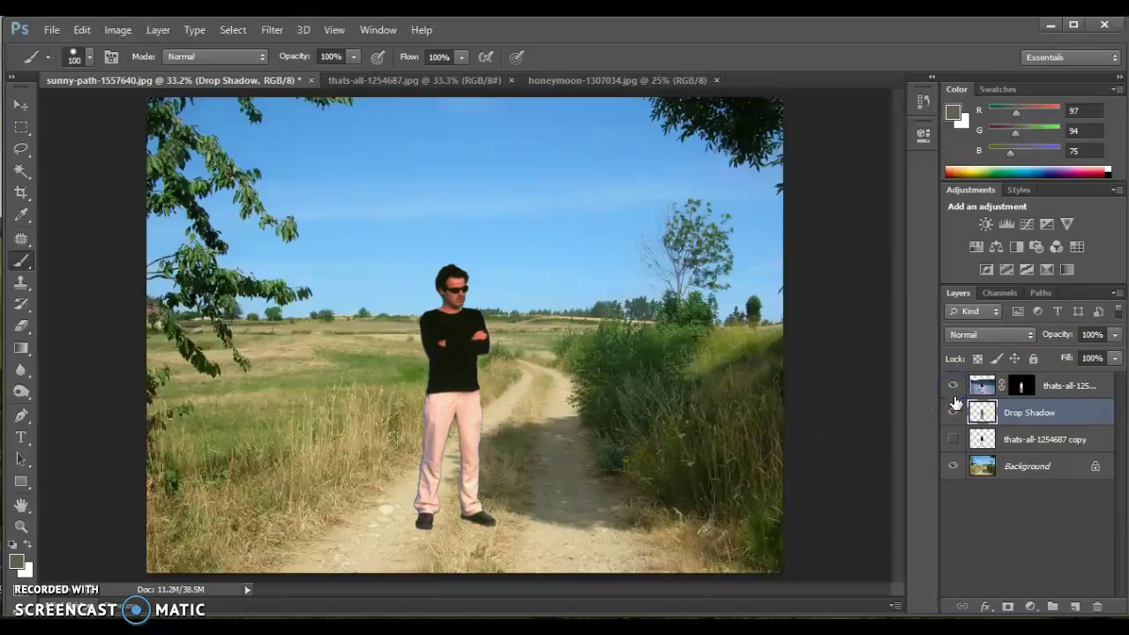
pyautogui.moveTo(955, 402); pyautogui.dragTo(1007, 420)
# Distort the Drop Shadow, laying its top corners down toward the lower left.
pyautogui.click(118, 27)
pyautogui.moveTo(82, 29)
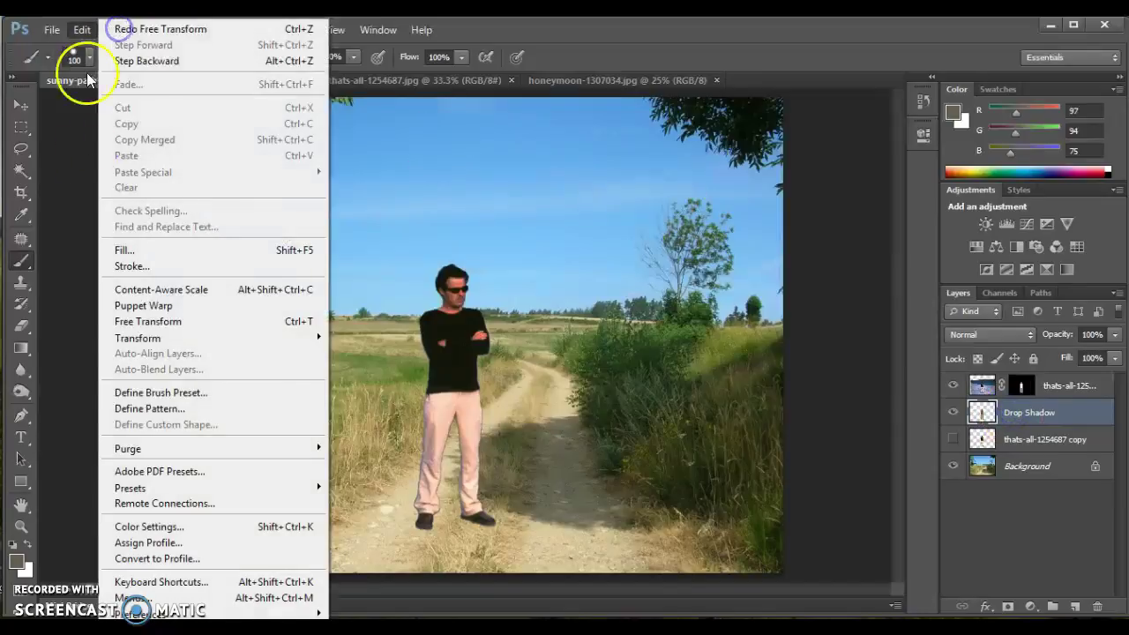
pyautogui.moveTo(98, 338)
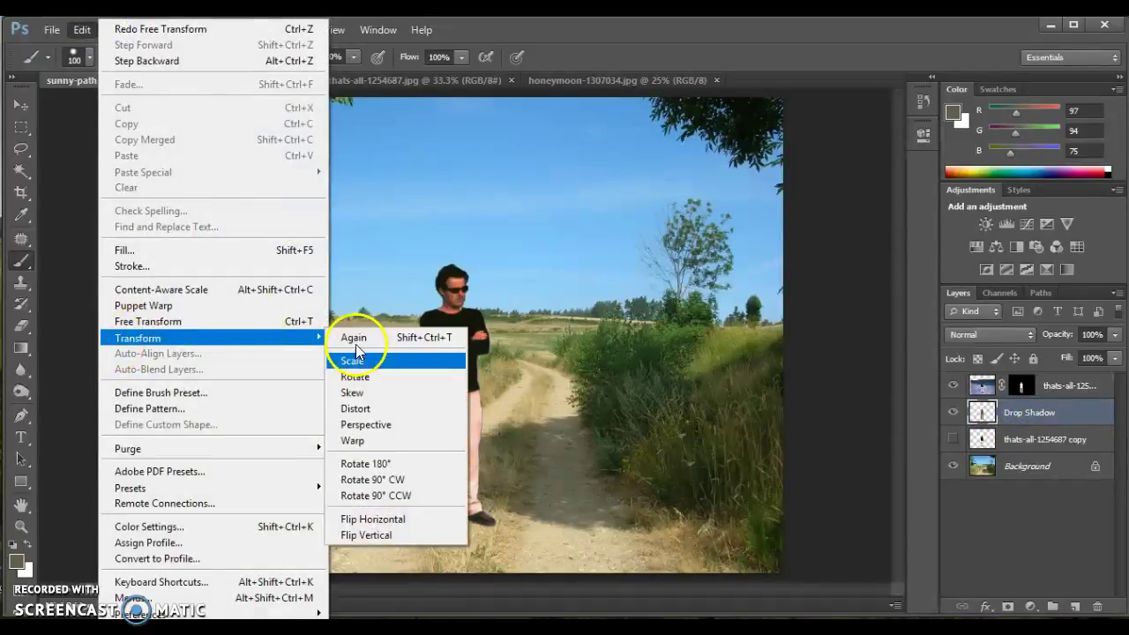
pyautogui.click(354, 410)
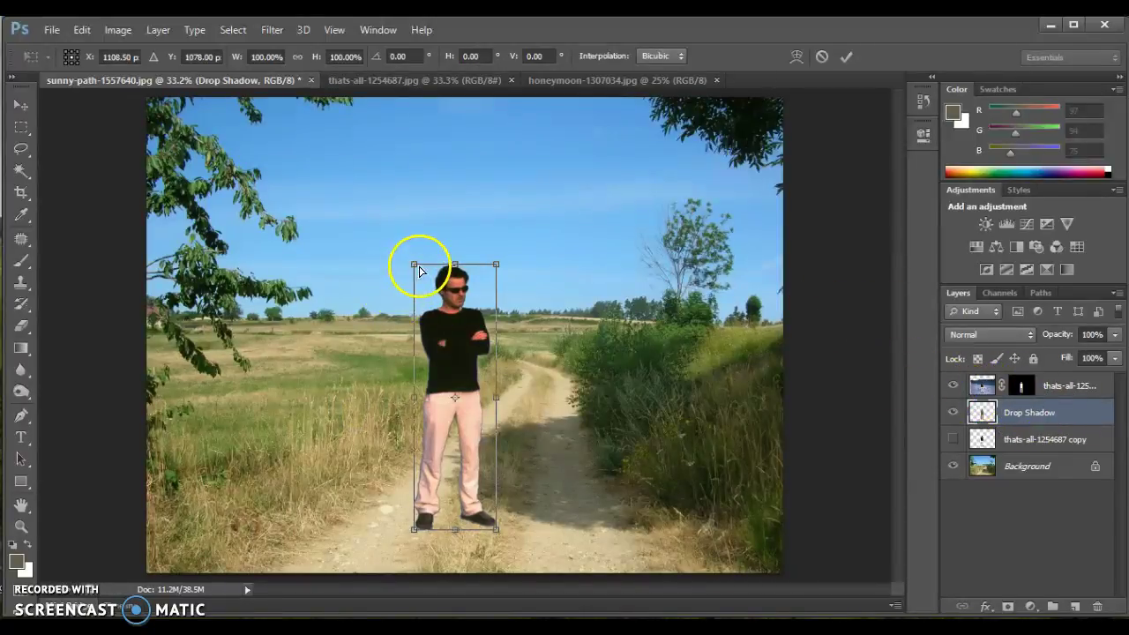
pyautogui.moveTo(415, 266); pyautogui.dragTo(146, 487)
pyautogui.moveTo(498, 269); pyautogui.dragTo(218, 449)
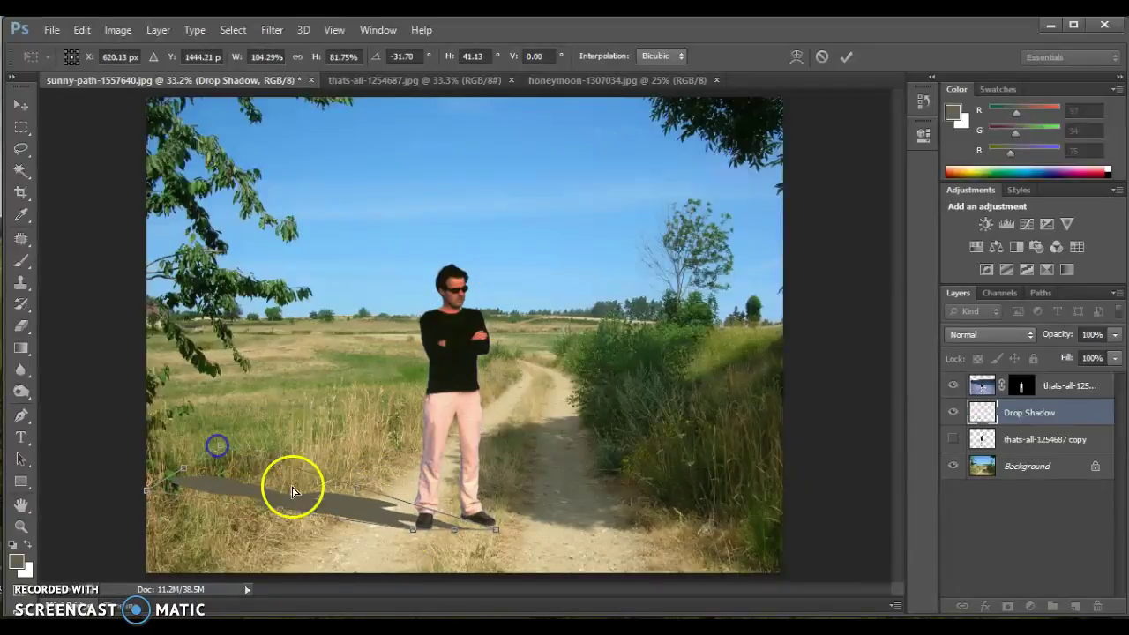
# Fine-tune the shadow's base at the man's feet and shorten its far end, then commit.
pyautogui.moveTo(497, 531)
pyautogui.mouseDown()
pyautogui.moveTo(494, 516)
pyautogui.moveTo(509, 526)
pyautogui.mouseUp()
pyautogui.moveTo(413, 529); pyautogui.dragTo(422, 527)
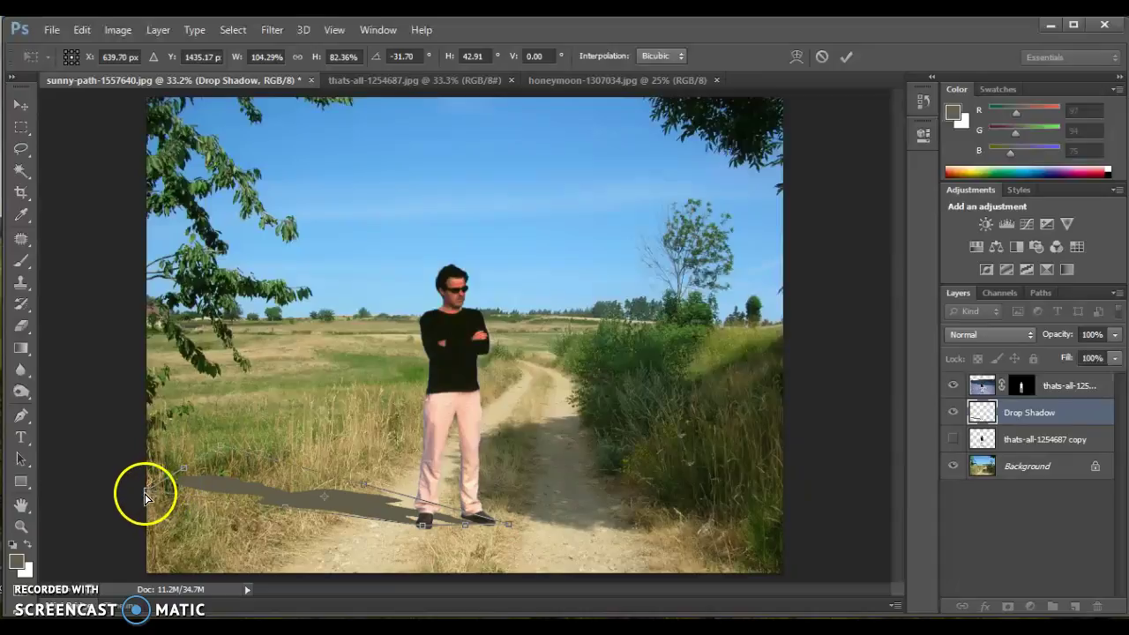
pyautogui.moveTo(145, 496); pyautogui.dragTo(247, 497)
pyautogui.moveTo(220, 449); pyautogui.dragTo(256, 498)
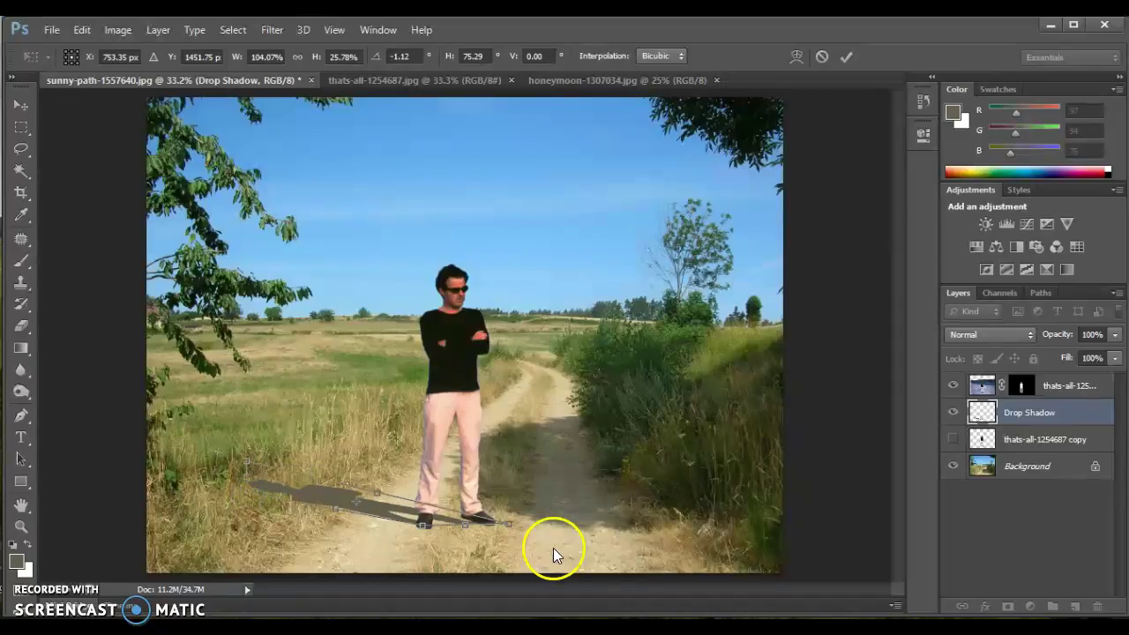
pyautogui.click(508, 524)
pyautogui.moveTo(510, 523); pyautogui.dragTo(511, 524)
pyautogui.press('Return')
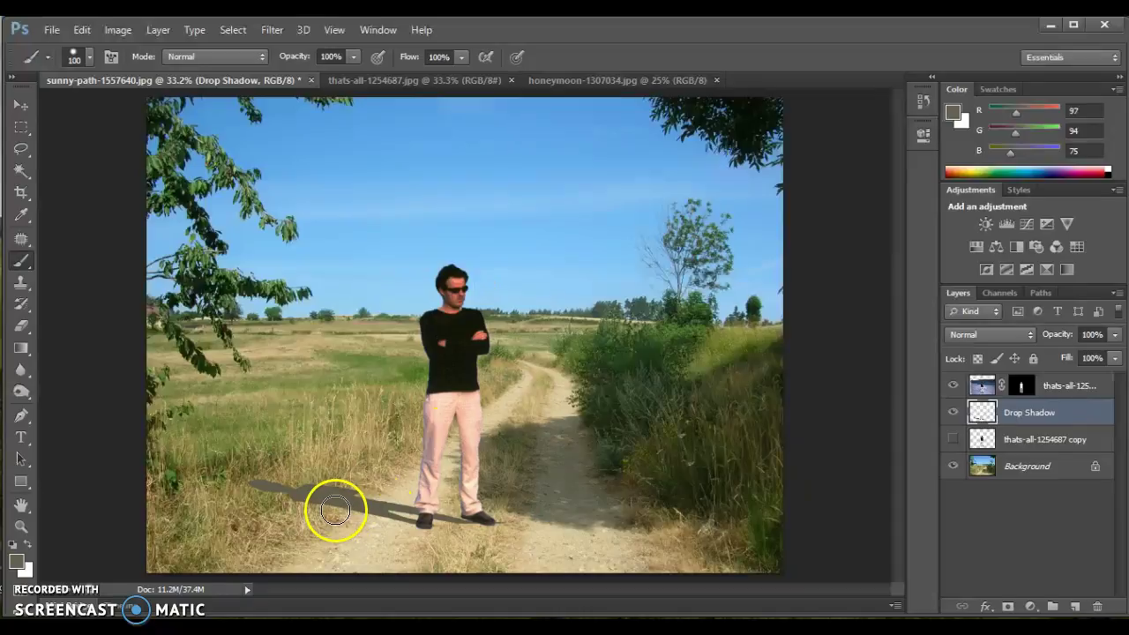
# Zoom in on the feet and erase the shadow tip past the right shoe with a harder eraser.
pyautogui.click(22, 526)
pyautogui.moveTo(472, 504); pyautogui.dragTo(493, 504)
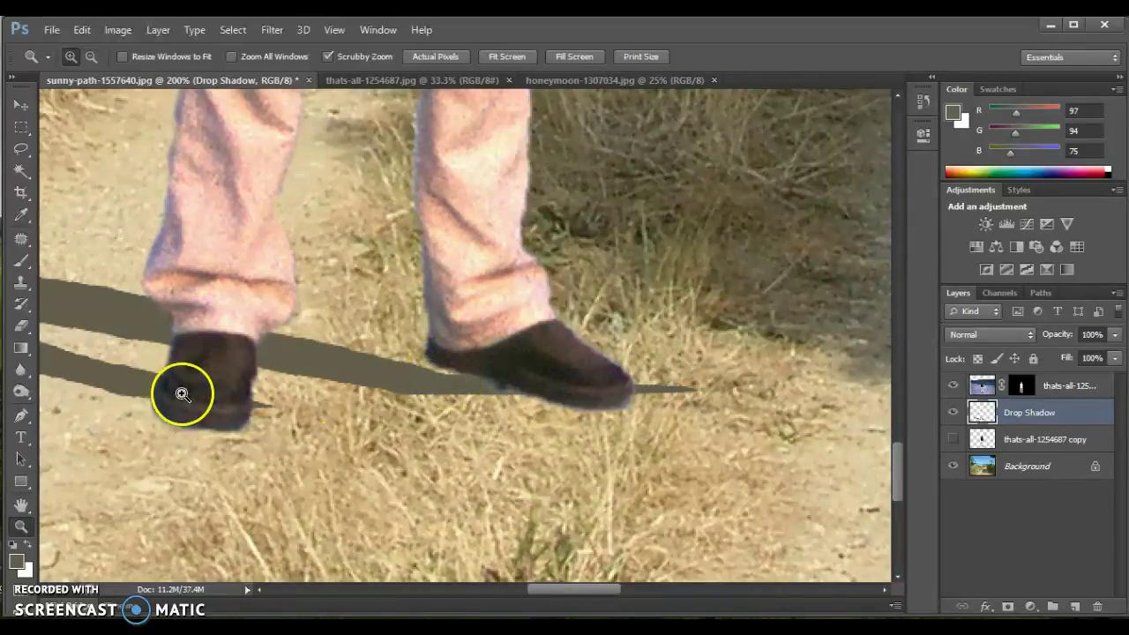
pyautogui.click(22, 329)
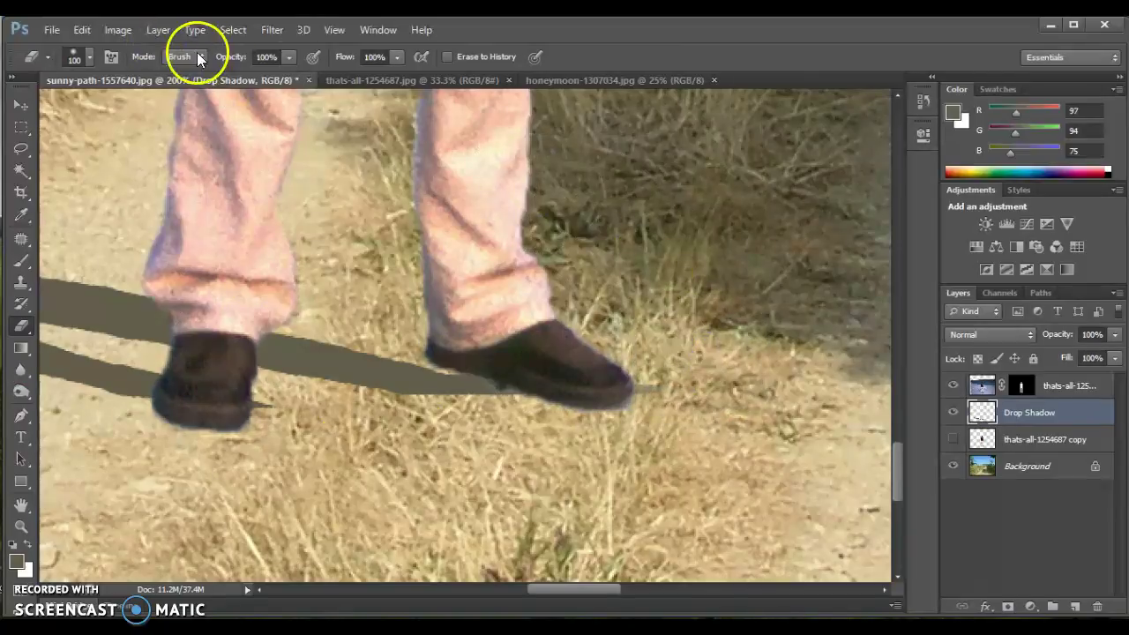
pyautogui.click(88, 57)
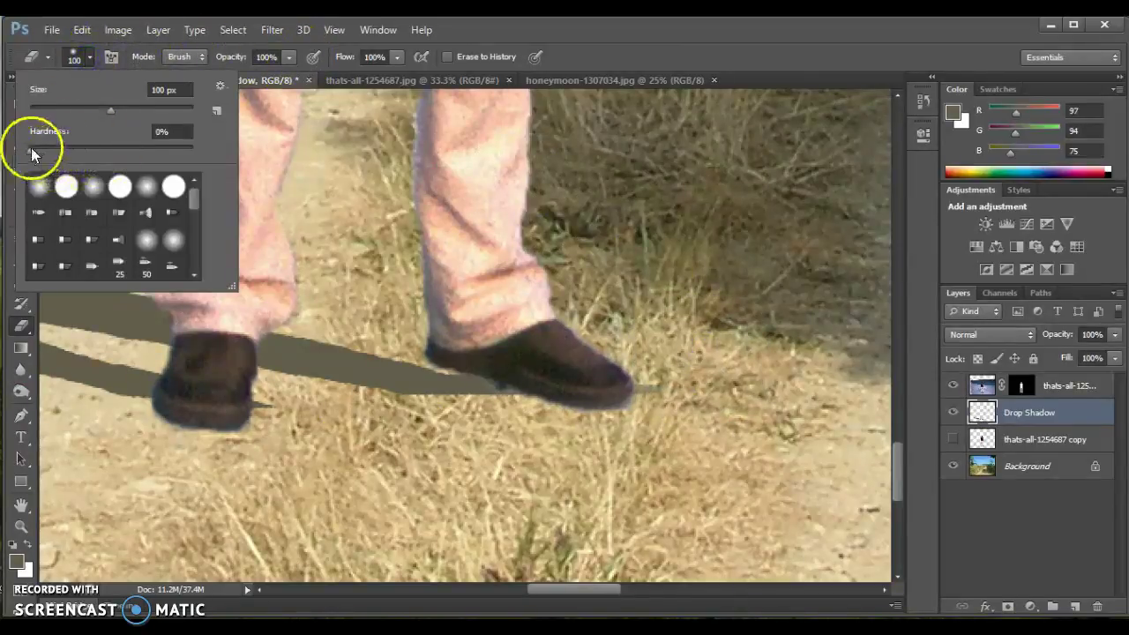
pyautogui.moveTo(31, 152); pyautogui.dragTo(158, 155)
pyautogui.click(649, 373)
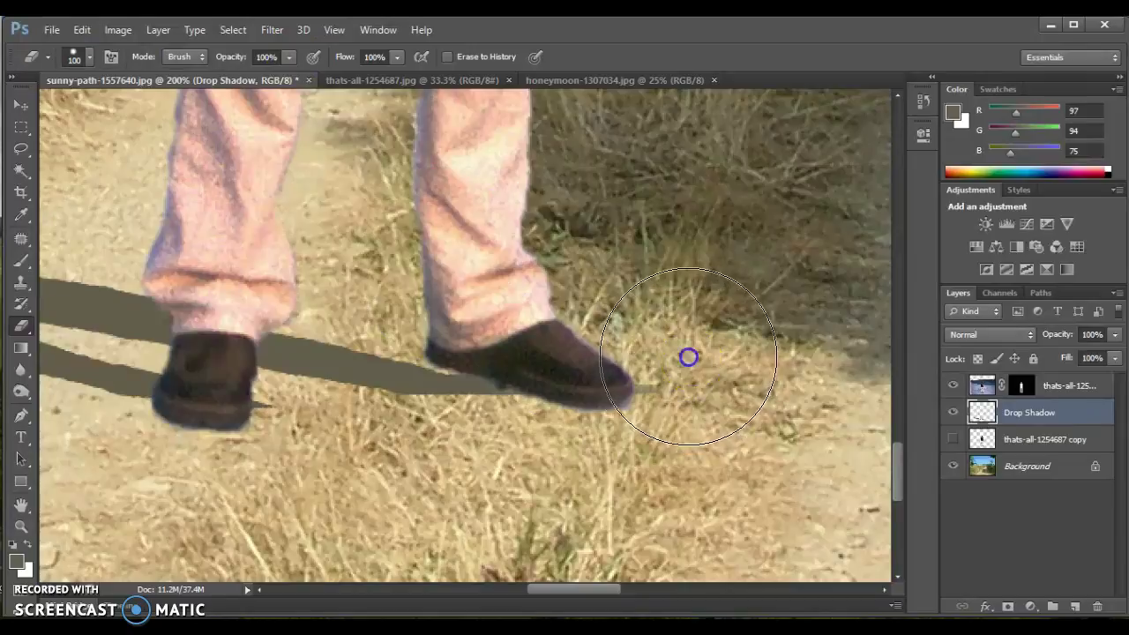
pyautogui.click(689, 356)
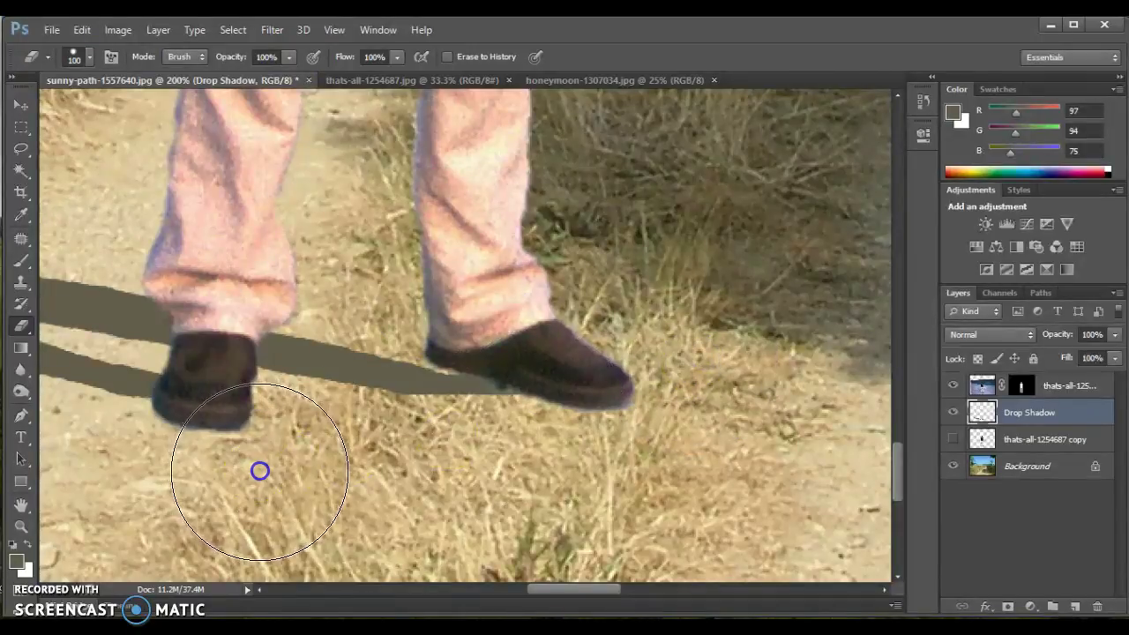
# Erase stray shadow between the feet with a 45-pixel eraser.
pyautogui.click(21, 261)
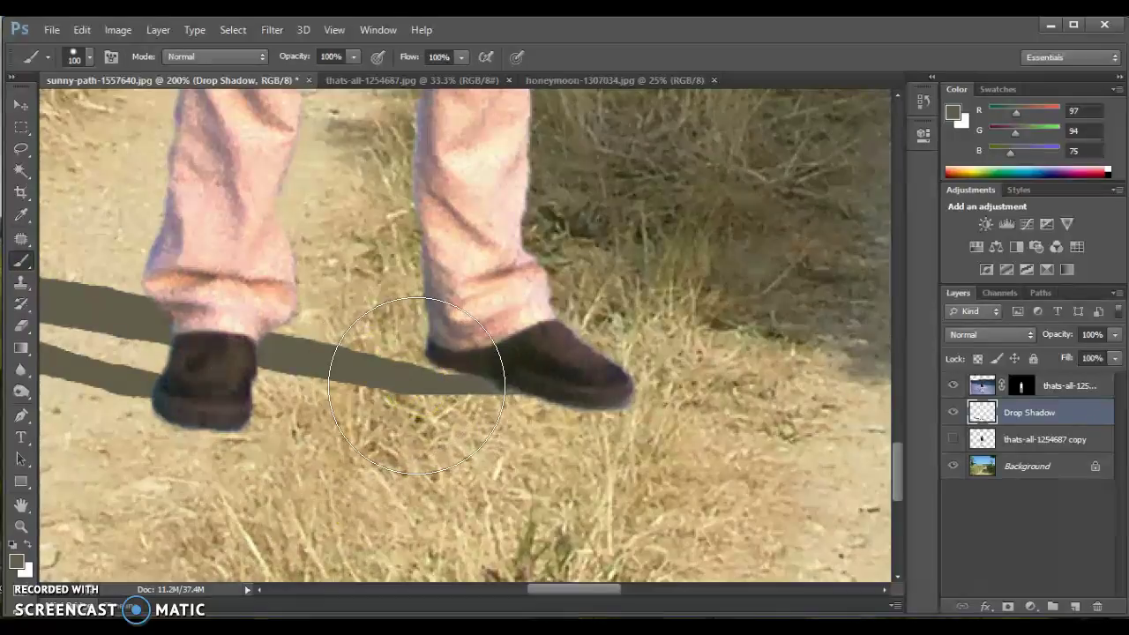
pyautogui.press('[')
pyautogui.press('[')
pyautogui.press('[')
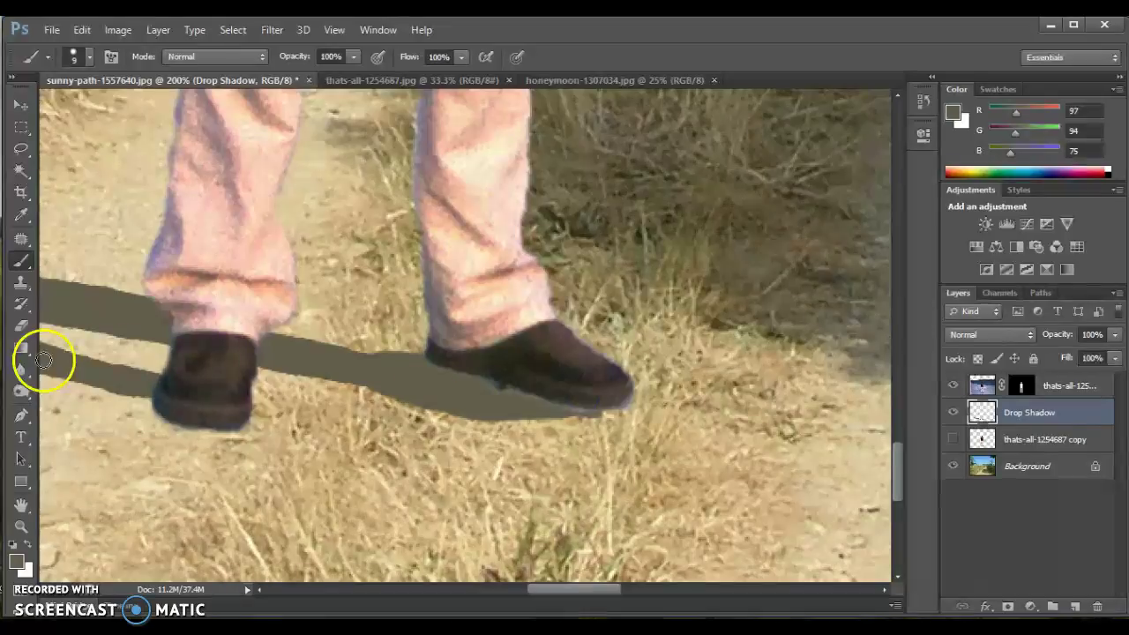
pyautogui.click(21, 326)
pyautogui.press('[')
pyautogui.press('[')
pyautogui.press('[')
pyautogui.press('[')
pyautogui.press('[')
pyautogui.press('[')
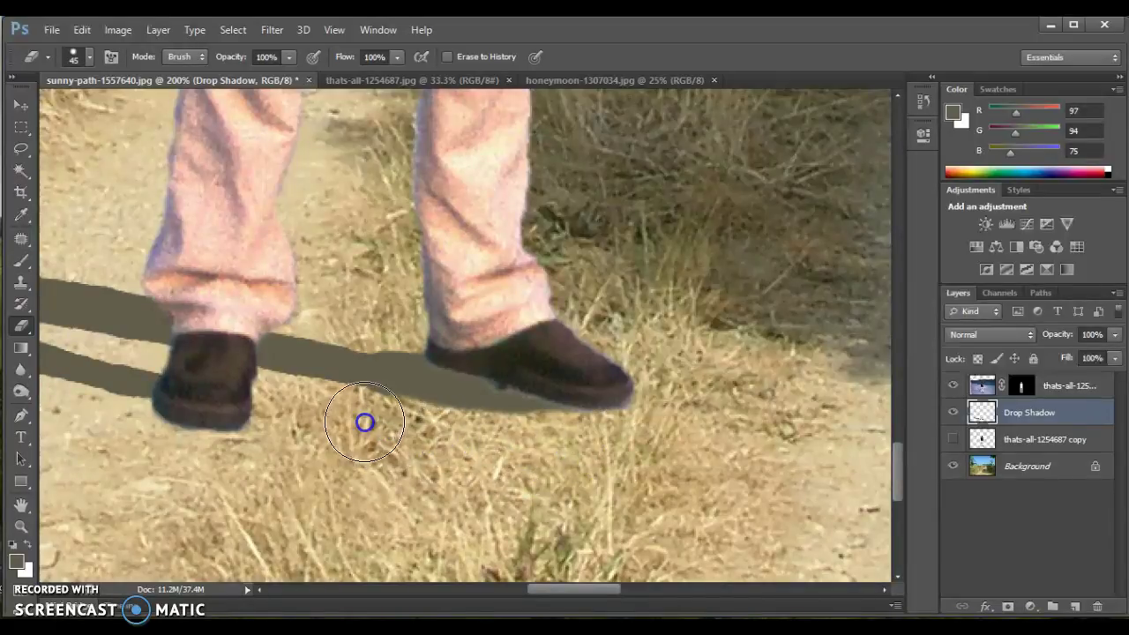
pyautogui.moveTo(365, 407)
pyautogui.mouseDown()
pyautogui.moveTo(371, 383)
pyautogui.moveTo(335, 383)
pyautogui.moveTo(196, 293)
pyautogui.mouseUp()
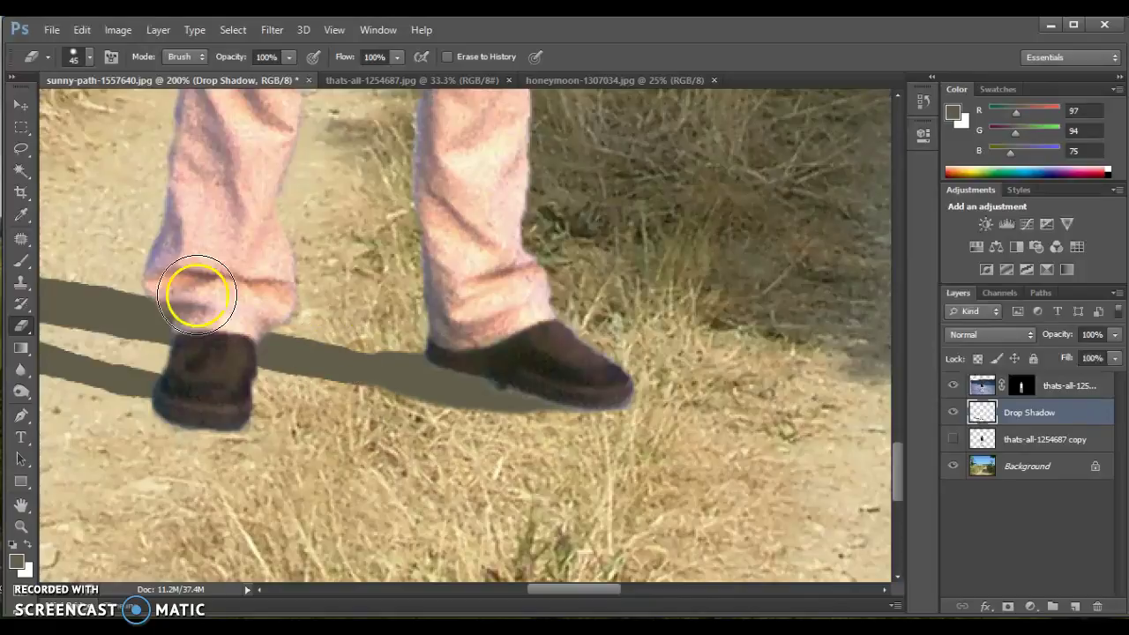
# Paint shadow into the gaps between and beside the shoes with a 20-pixel brush.
pyautogui.click(19, 262)
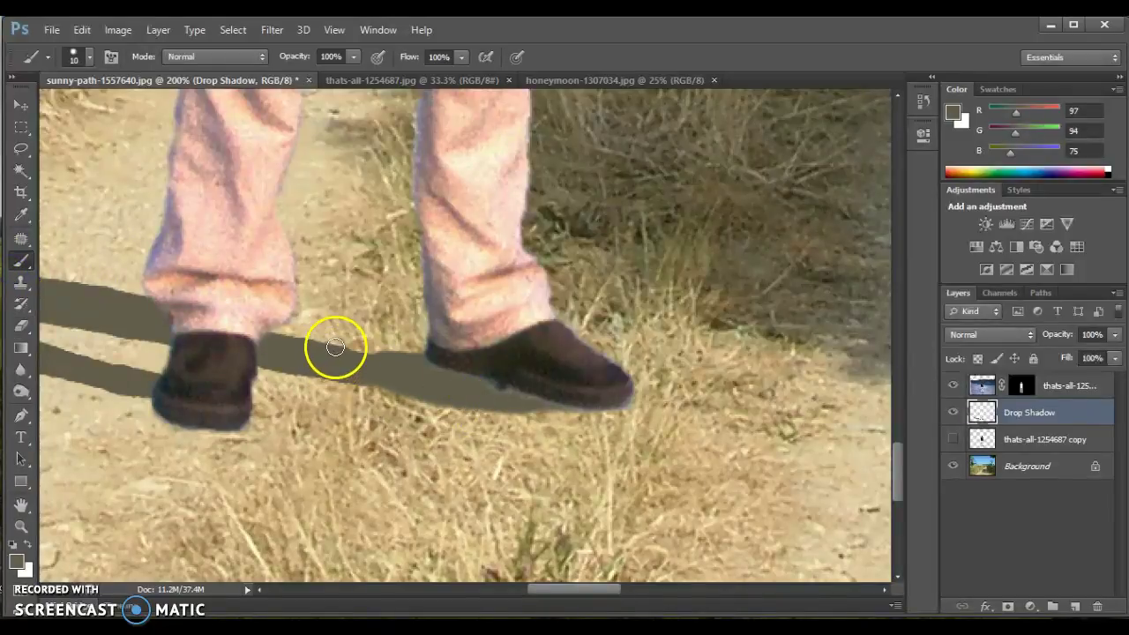
pyautogui.moveTo(341, 353)
pyautogui.mouseDown()
pyautogui.moveTo(439, 364)
pyautogui.moveTo(251, 329)
pyautogui.moveTo(390, 365)
pyautogui.moveTo(441, 358)
pyautogui.mouseUp()
pyautogui.press(']')
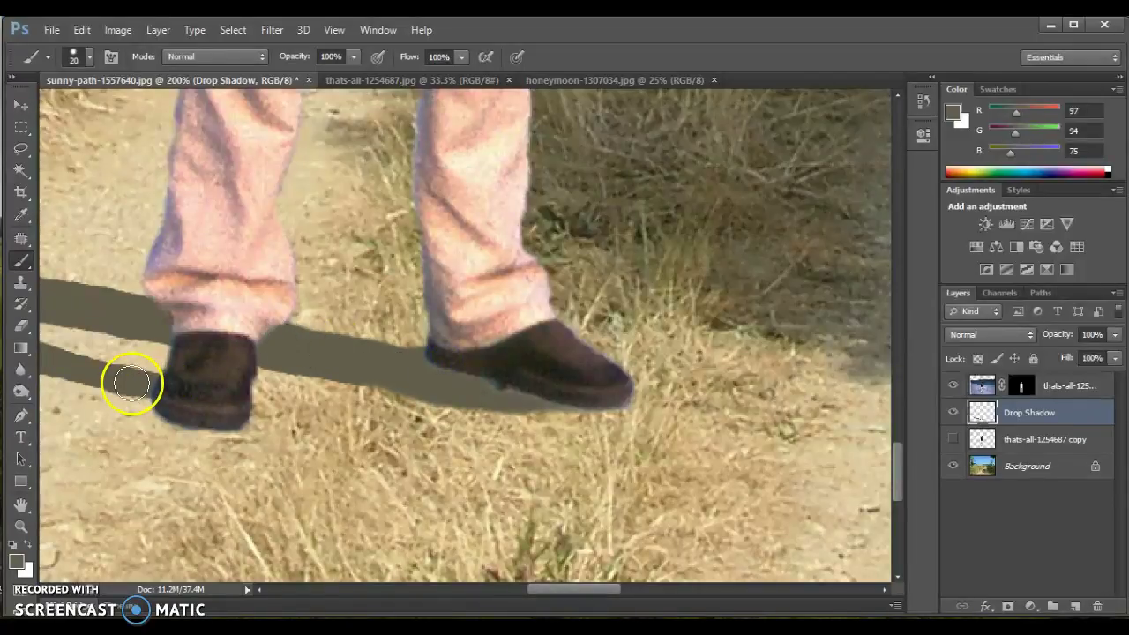
pyautogui.moveTo(132, 382)
pyautogui.mouseDown()
pyautogui.moveTo(163, 405)
pyautogui.moveTo(42, 366)
pyautogui.mouseUp()
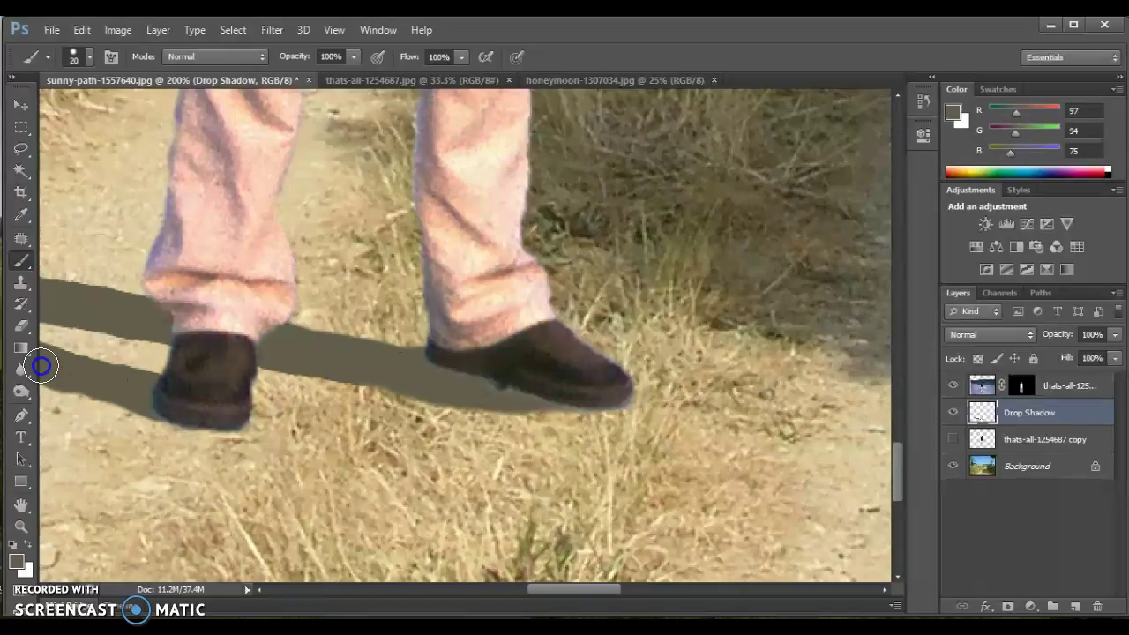
pyautogui.click(186, 380)
pyautogui.moveTo(559, 590); pyautogui.dragTo(524, 591)
pyautogui.moveTo(345, 361)
pyautogui.mouseDown()
pyautogui.moveTo(456, 383)
pyautogui.moveTo(461, 394)
pyautogui.moveTo(330, 350)
pyautogui.moveTo(393, 353)
pyautogui.moveTo(482, 380)
pyautogui.moveTo(294, 335)
pyautogui.moveTo(418, 373)
pyautogui.moveTo(481, 373)
pyautogui.moveTo(529, 403)
pyautogui.mouseUp()
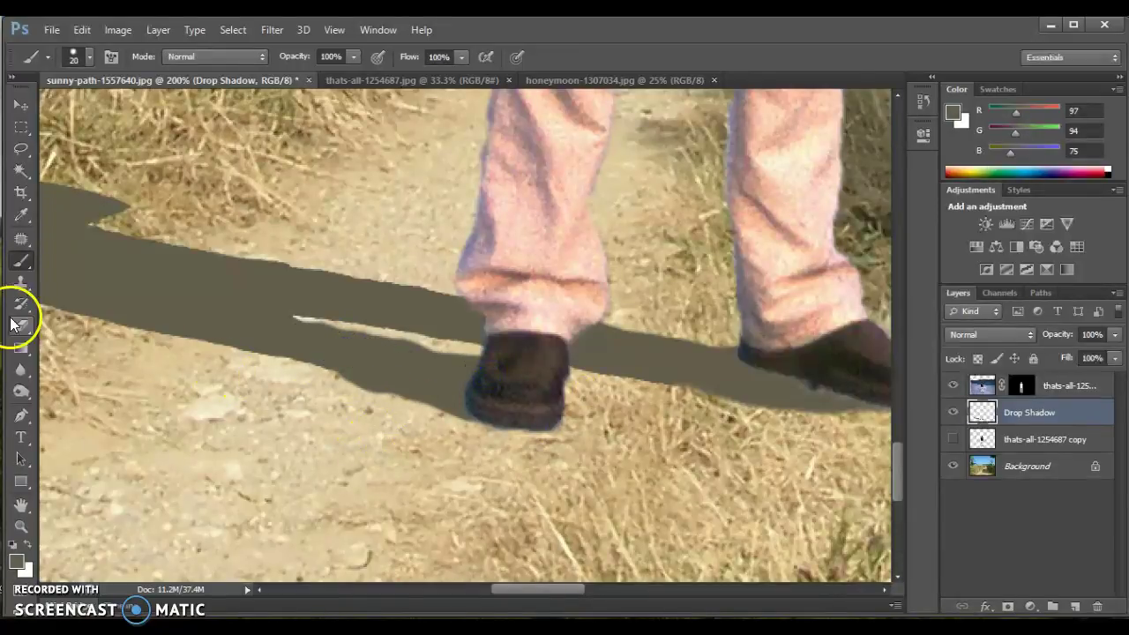
# Erase one last stray bit of shadow and fit the whole image on screen.
pyautogui.click(19, 324)
pyautogui.click(369, 423)
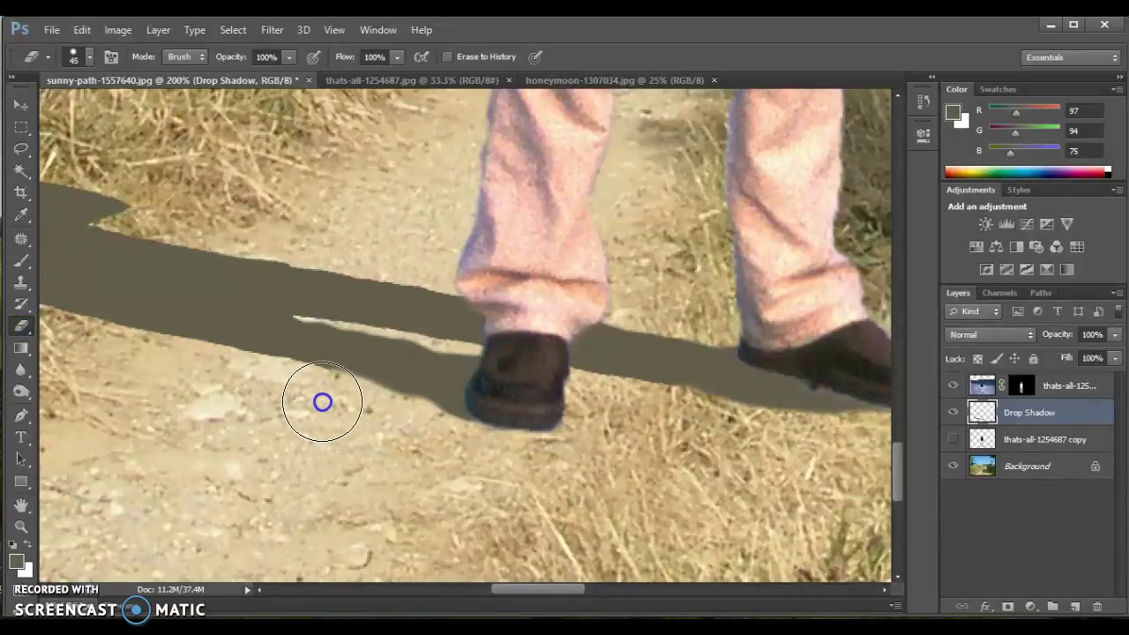
pyautogui.click(16, 565)
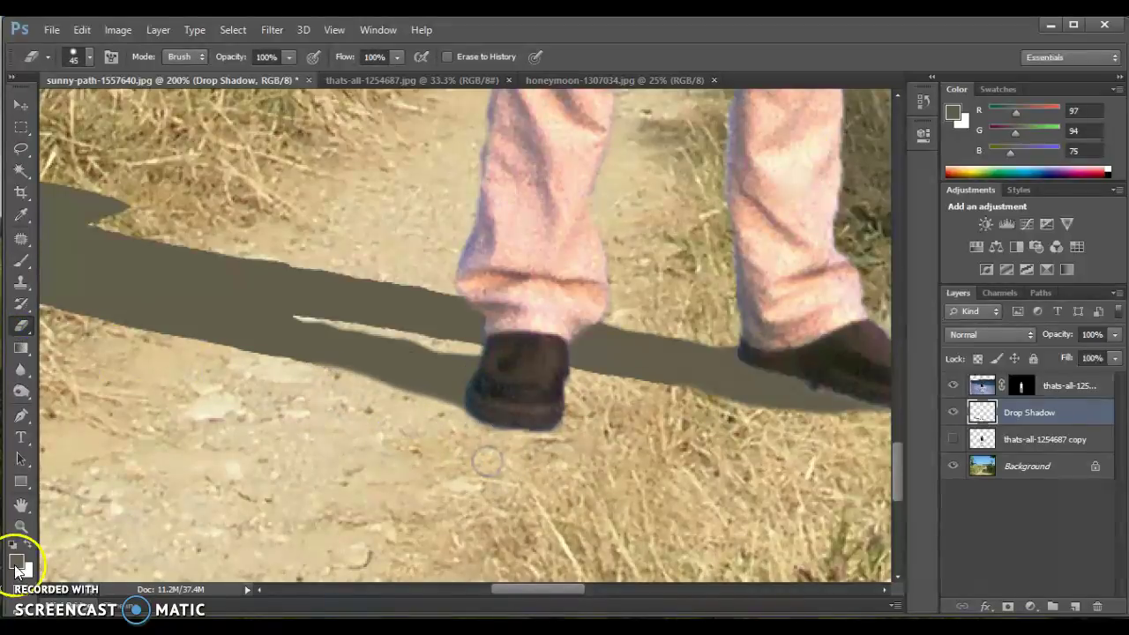
pyautogui.click(21, 526)
pyautogui.rightClick(371, 435)
pyautogui.click(395, 448)
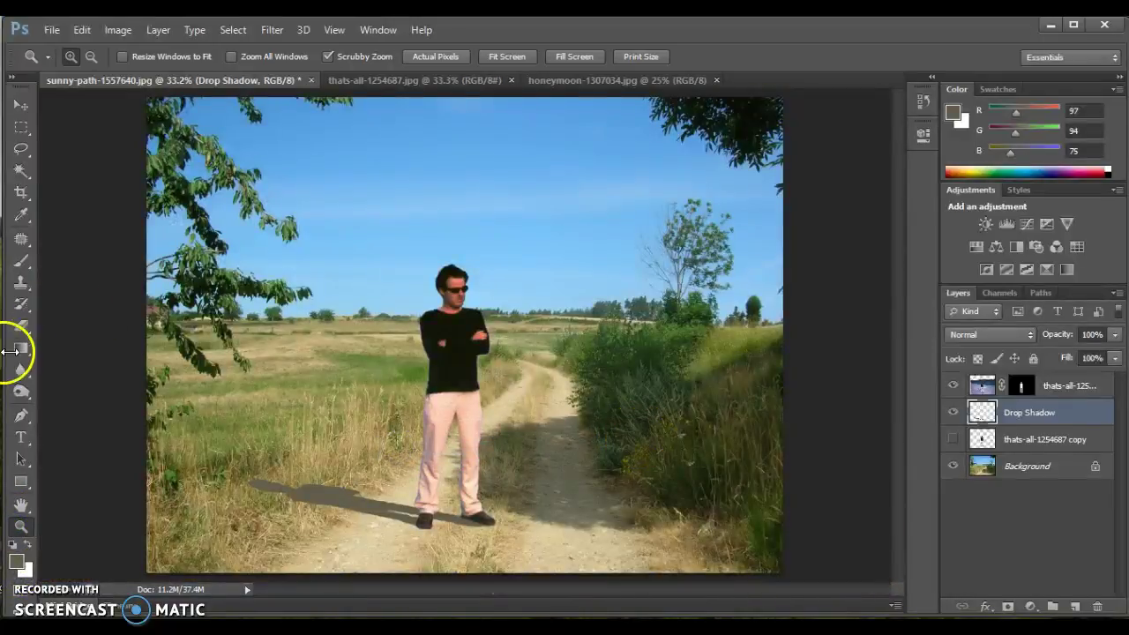
# Erase leftover shadow by the man's feet and delete the hidden thats-all-1254687 copy layer.
pyautogui.click(21, 326)
pyautogui.moveTo(396, 515); pyautogui.dragTo(465, 530)
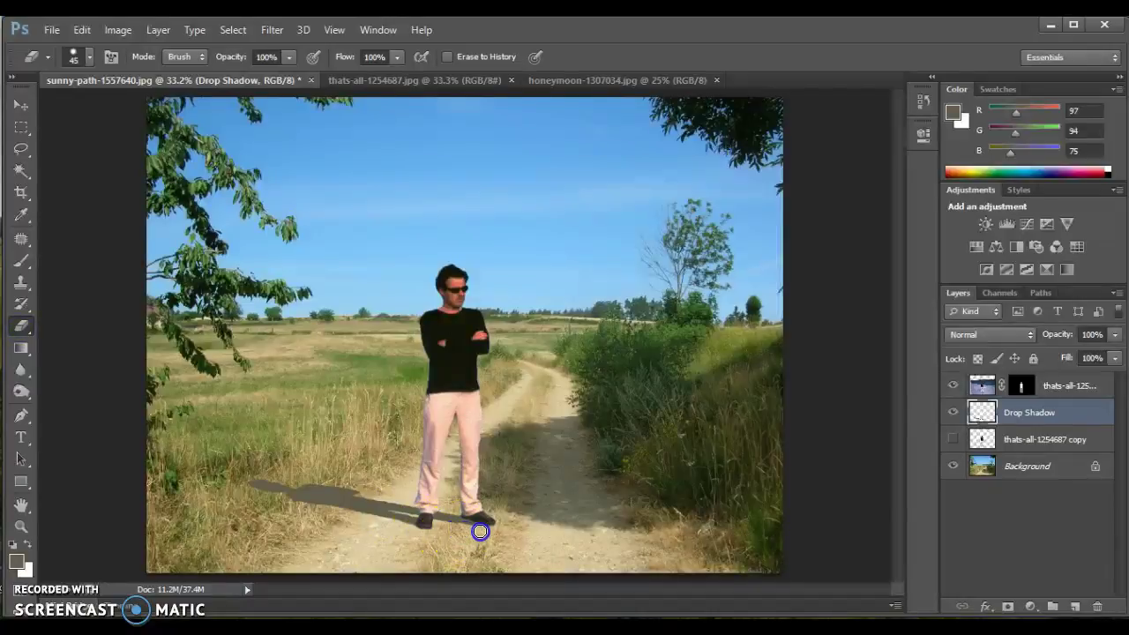
pyautogui.moveTo(466, 533); pyautogui.dragTo(456, 527)
pyautogui.moveTo(1014, 443); pyautogui.dragTo(1098, 607)
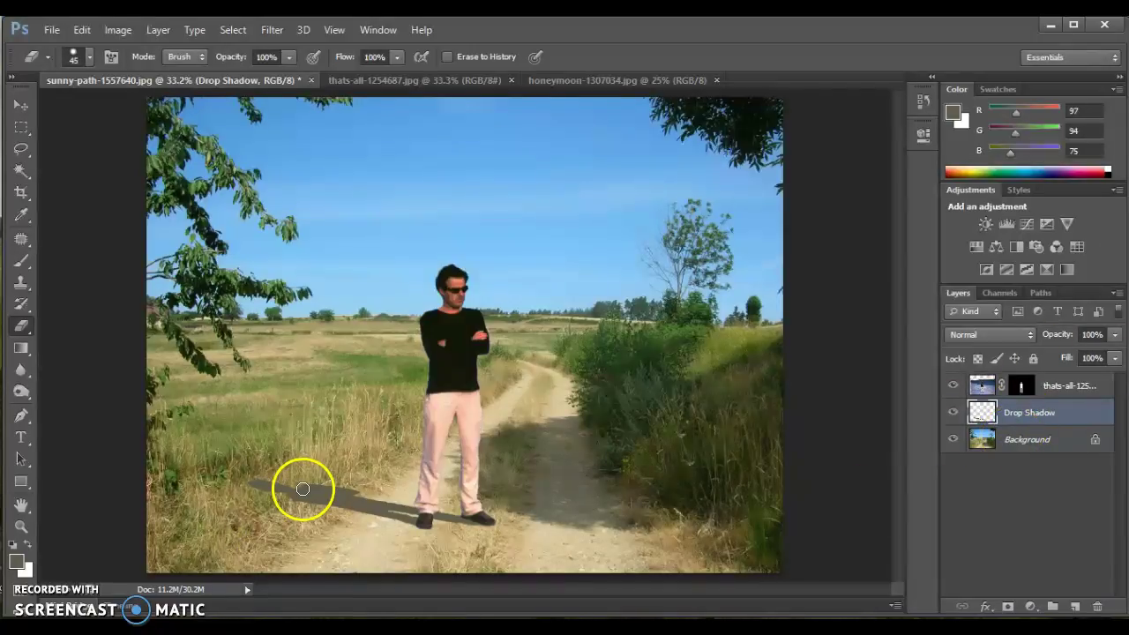
# Return the Drop Shadow layer's opacity to 100% and switch its blend mode to Multiply.
pyautogui.click(1115, 336)
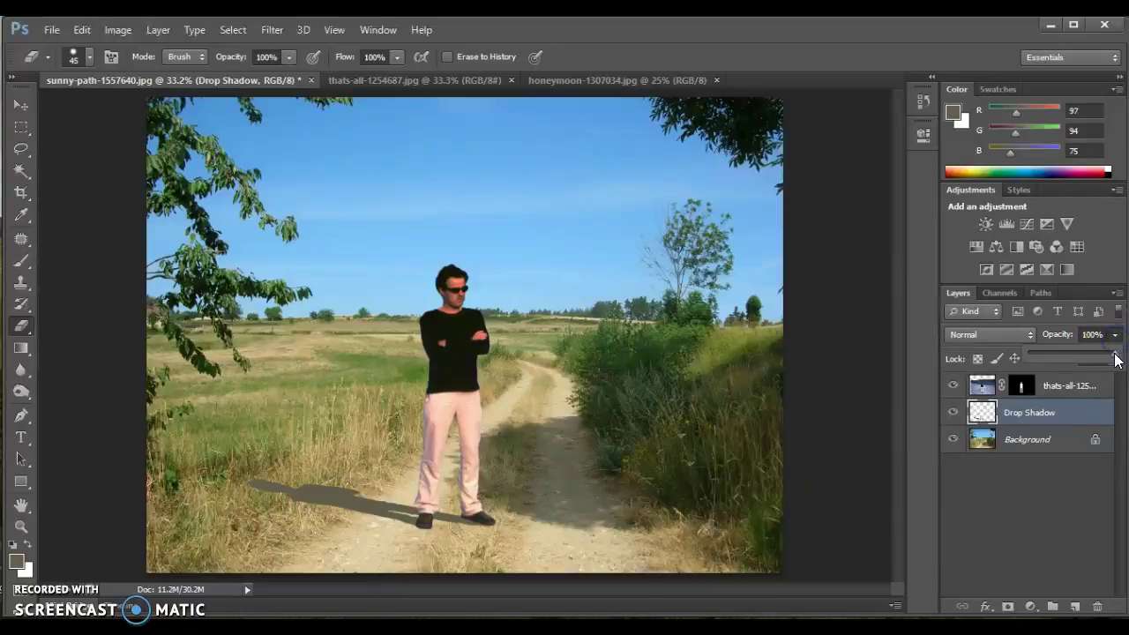
pyautogui.moveTo(1084, 358); pyautogui.dragTo(1083, 358)
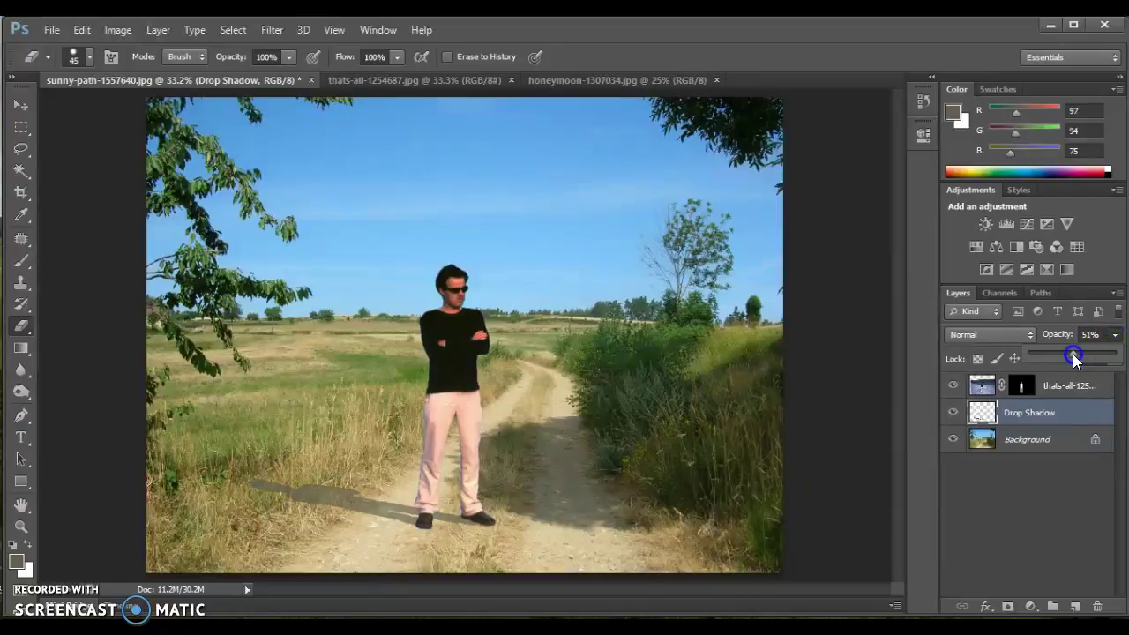
pyautogui.moveTo(1073, 353); pyautogui.dragTo(1125, 354)
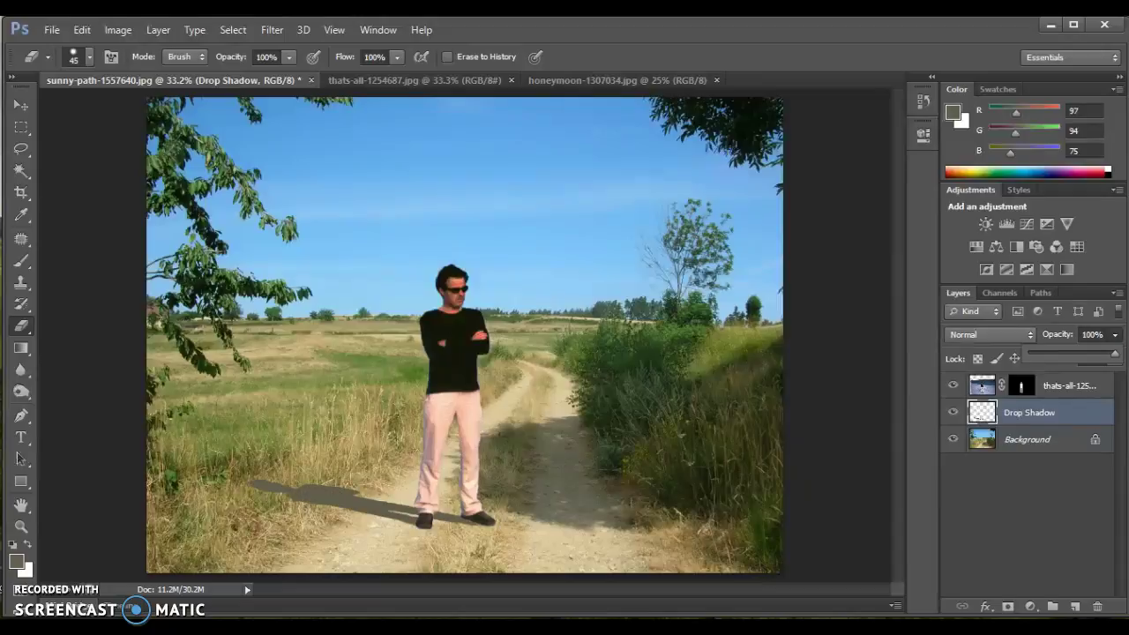
pyautogui.click(1028, 335)
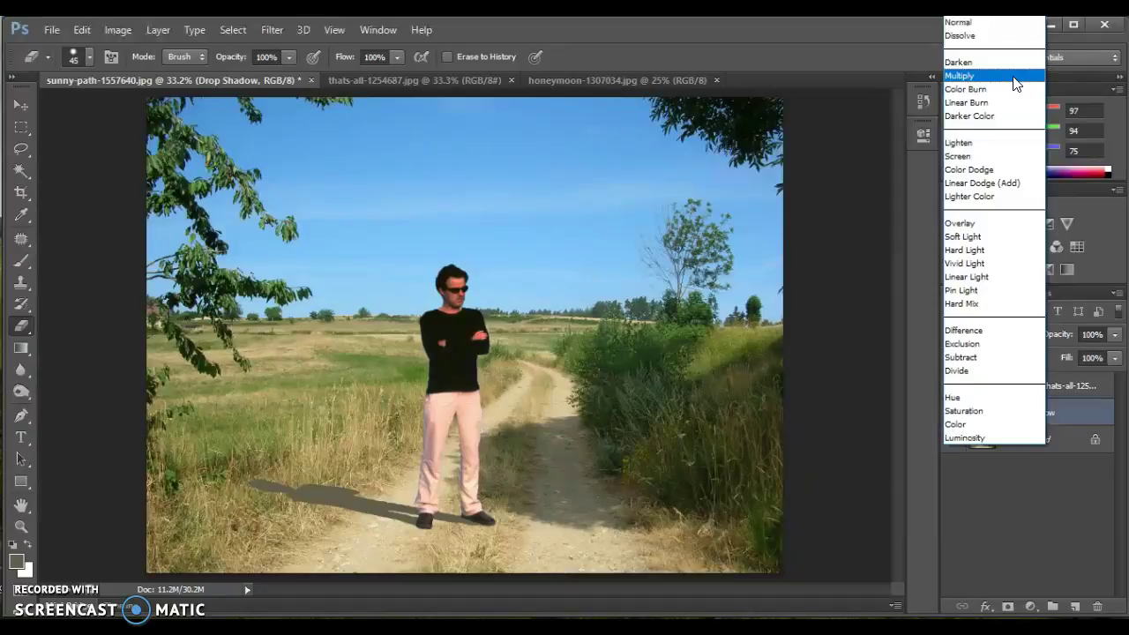
pyautogui.click(1010, 77)
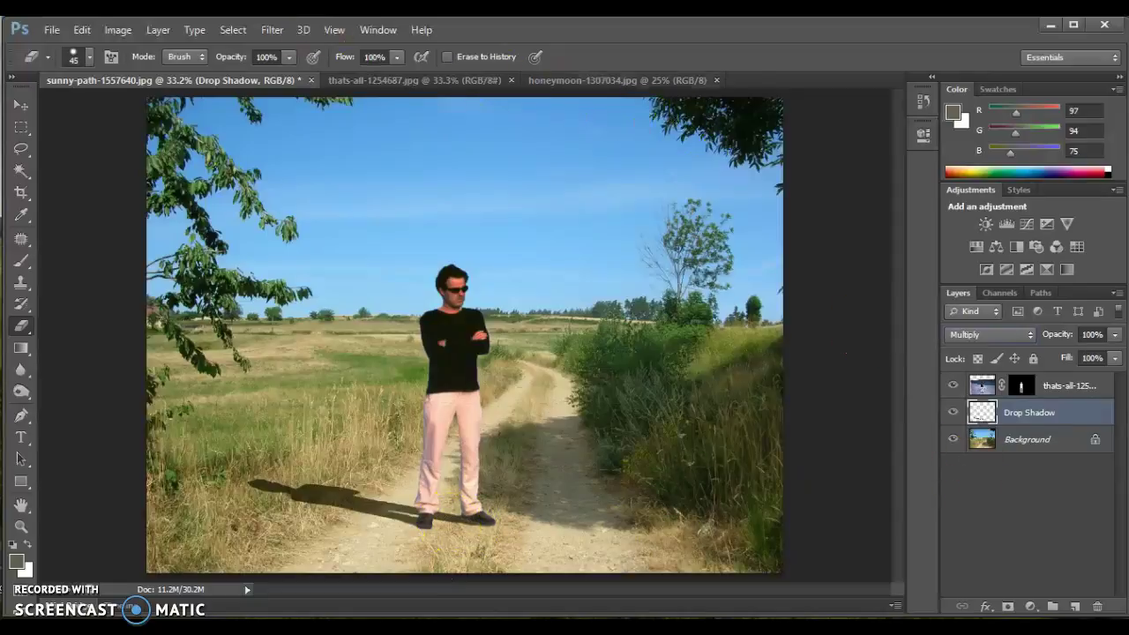
# Set up a Gaussian Blur with a 5.7-pixel radius on the Drop Shadow layer.
pyautogui.click(271, 30)
pyautogui.moveTo(305, 204)
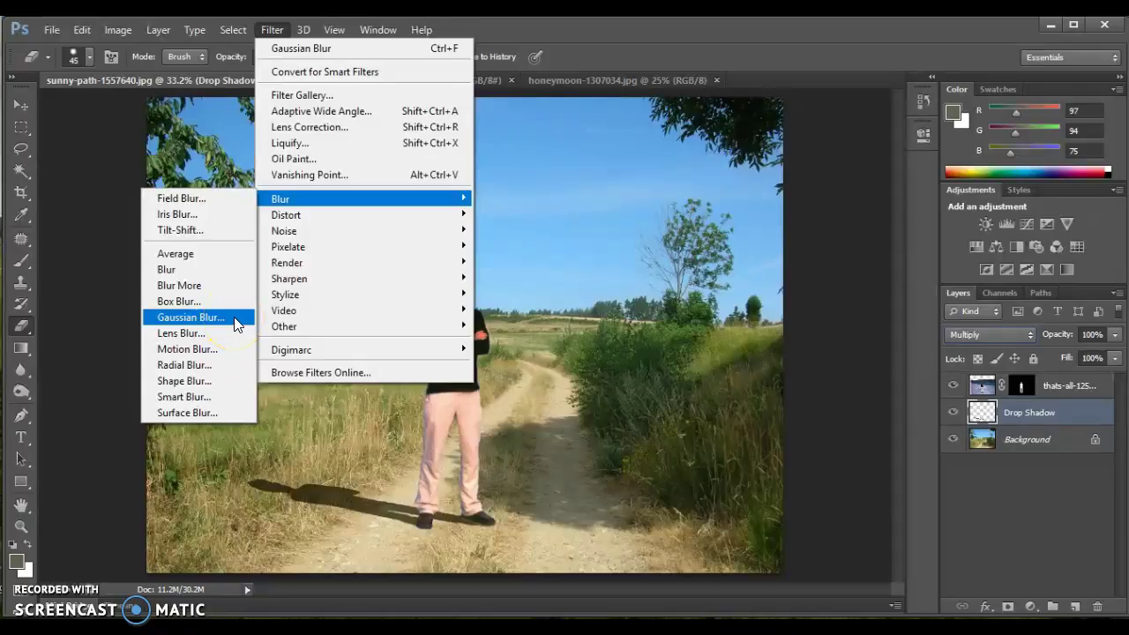
pyautogui.click(236, 323)
pyautogui.moveTo(584, 132); pyautogui.dragTo(801, 62)
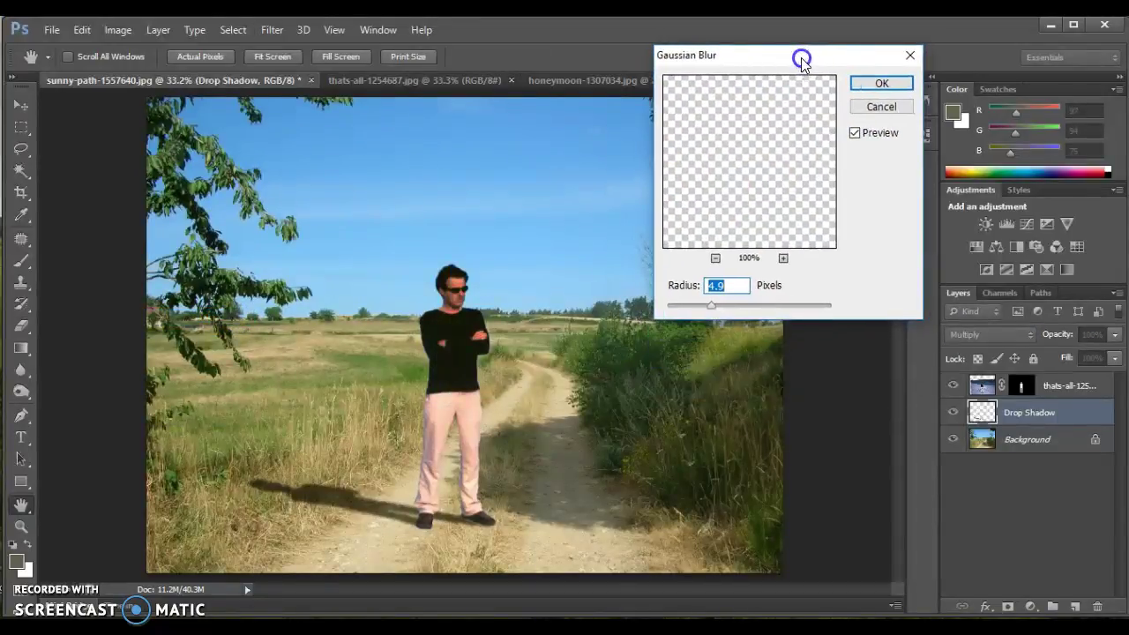
pyautogui.click(665, 312)
pyautogui.moveTo(666, 305); pyautogui.dragTo(743, 308)
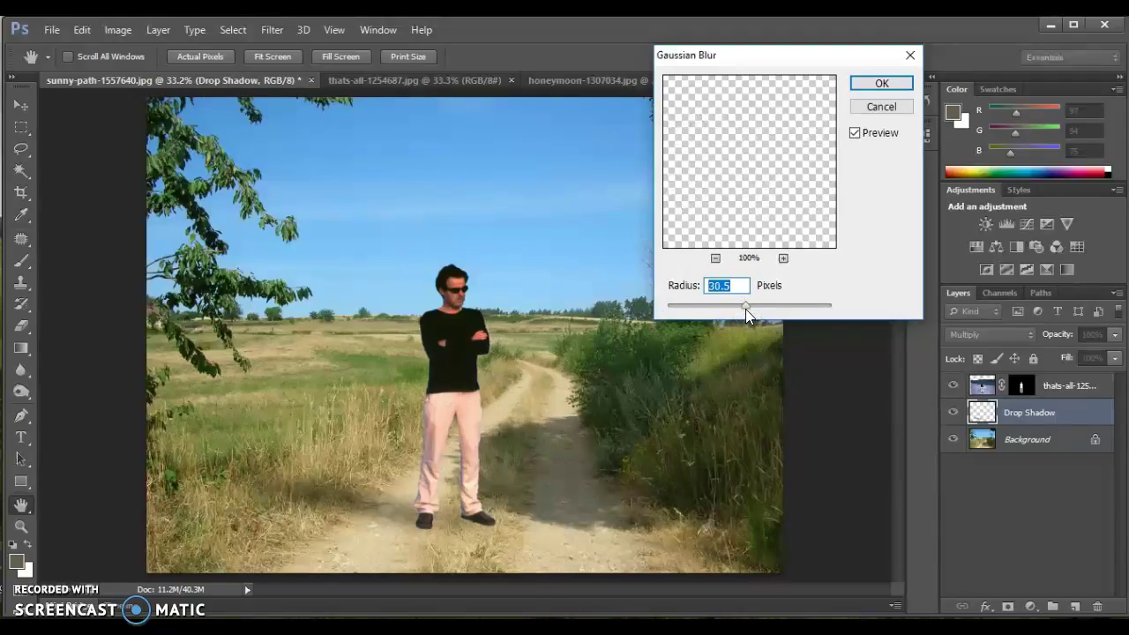
pyautogui.moveTo(745, 309); pyautogui.dragTo(699, 310)
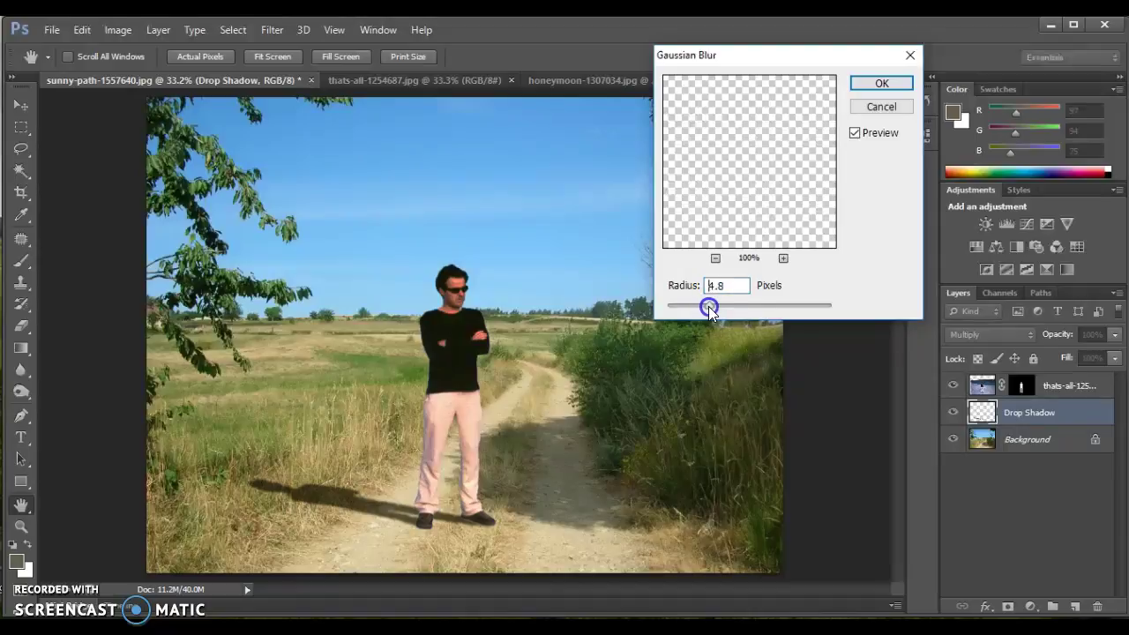
pyautogui.moveTo(712, 312); pyautogui.dragTo(721, 309)
pyautogui.click(715, 305)
# Confirm the 5.7-pixel blur and lower the Drop Shadow opacity to 82%.
pyautogui.click(881, 84)
pyautogui.press('e')
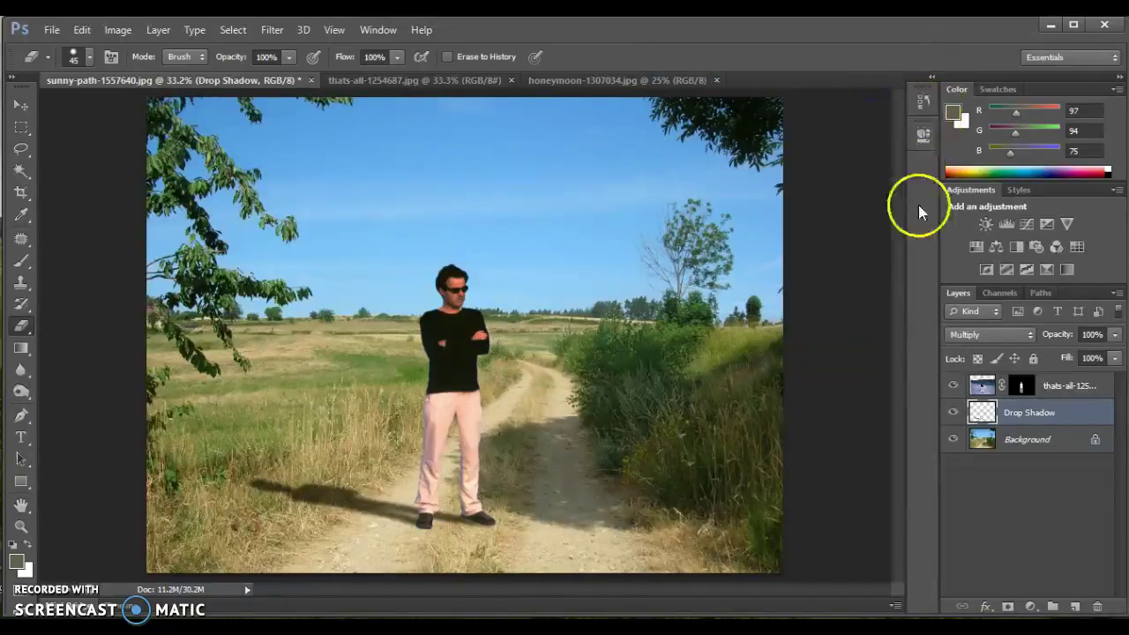
pyautogui.click(1116, 335)
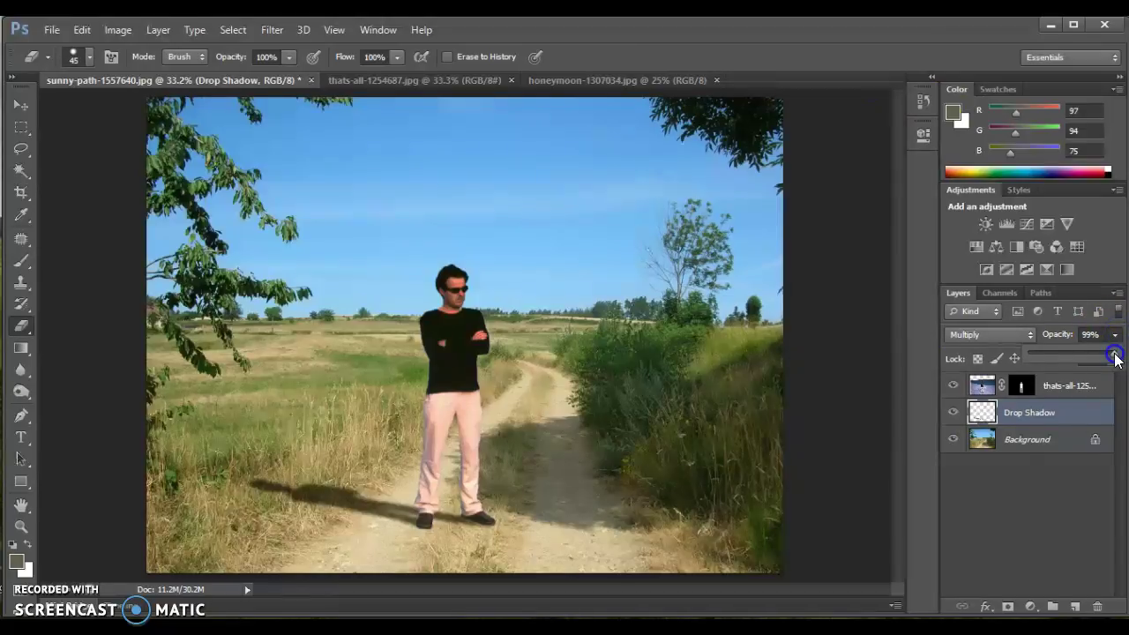
pyautogui.moveTo(1110, 354); pyautogui.dragTo(1102, 354)
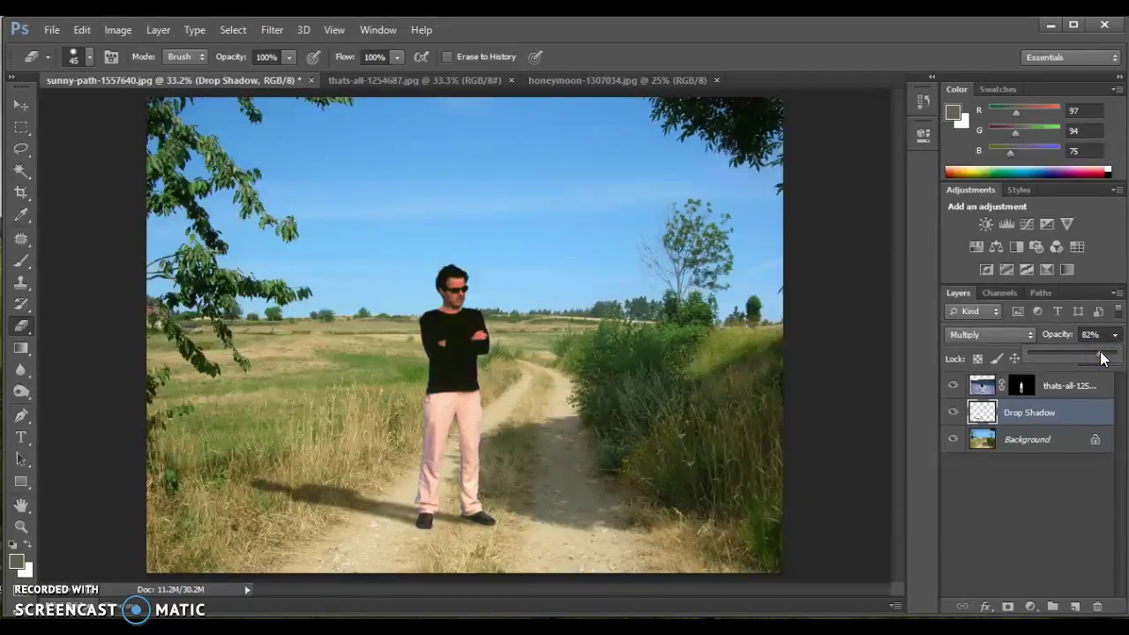
pyautogui.click(1008, 407)
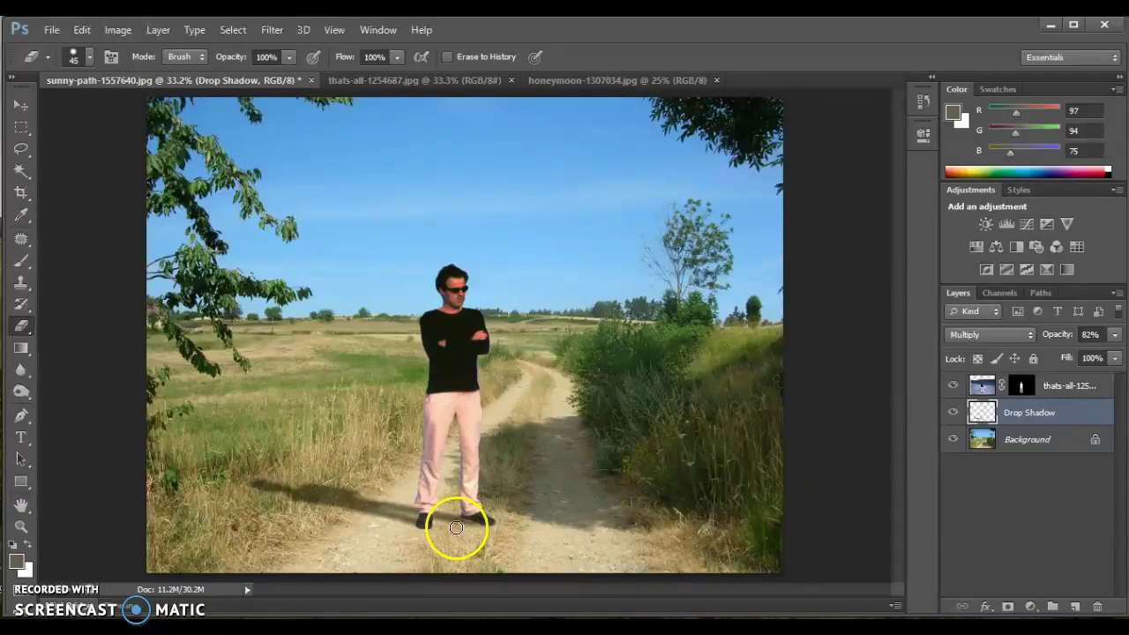
# Erase the shadow over the grass with a 0% hardness eraser, then compare with the layer hidden and shown.
pyautogui.click(88, 56)
pyautogui.moveTo(138, 155); pyautogui.dragTo(23, 166)
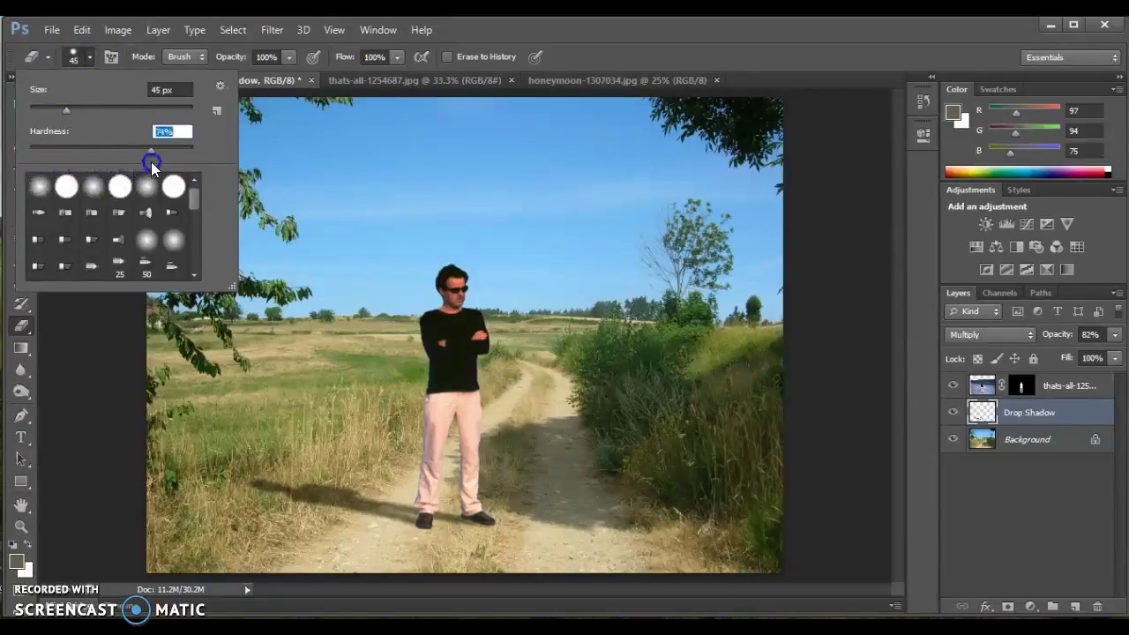
pyautogui.click(141, 445)
pyautogui.click(321, 457)
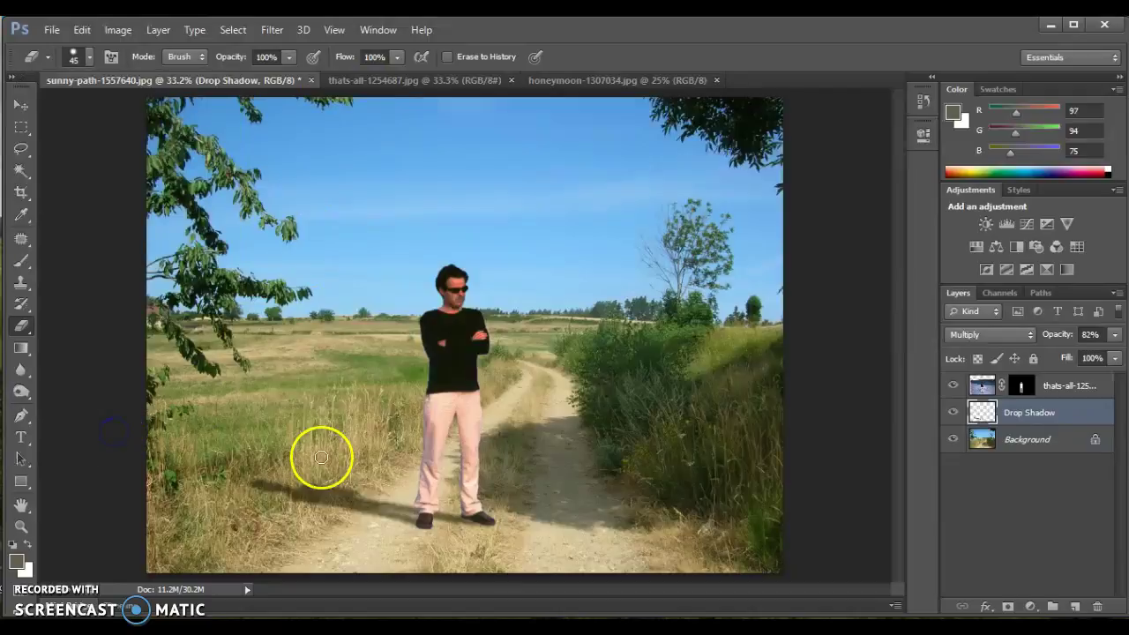
pyautogui.moveTo(321, 457)
pyautogui.mouseDown()
pyautogui.moveTo(404, 489)
pyautogui.moveTo(376, 417)
pyautogui.moveTo(368, 455)
pyautogui.moveTo(417, 441)
pyautogui.moveTo(352, 484)
pyautogui.mouseUp()
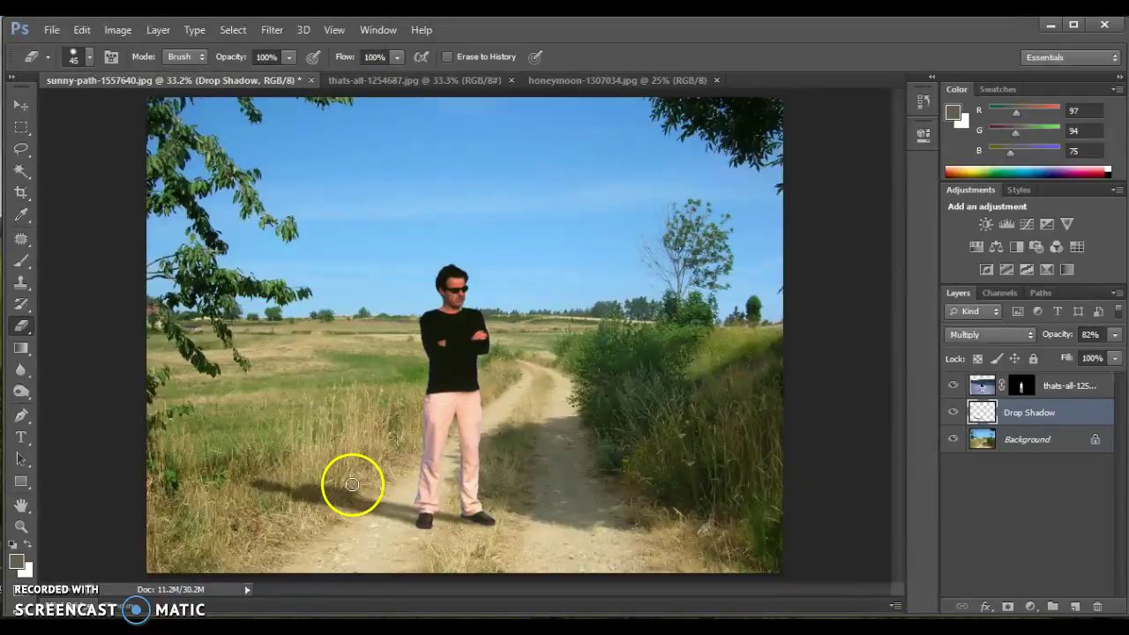
pyautogui.click(953, 411)
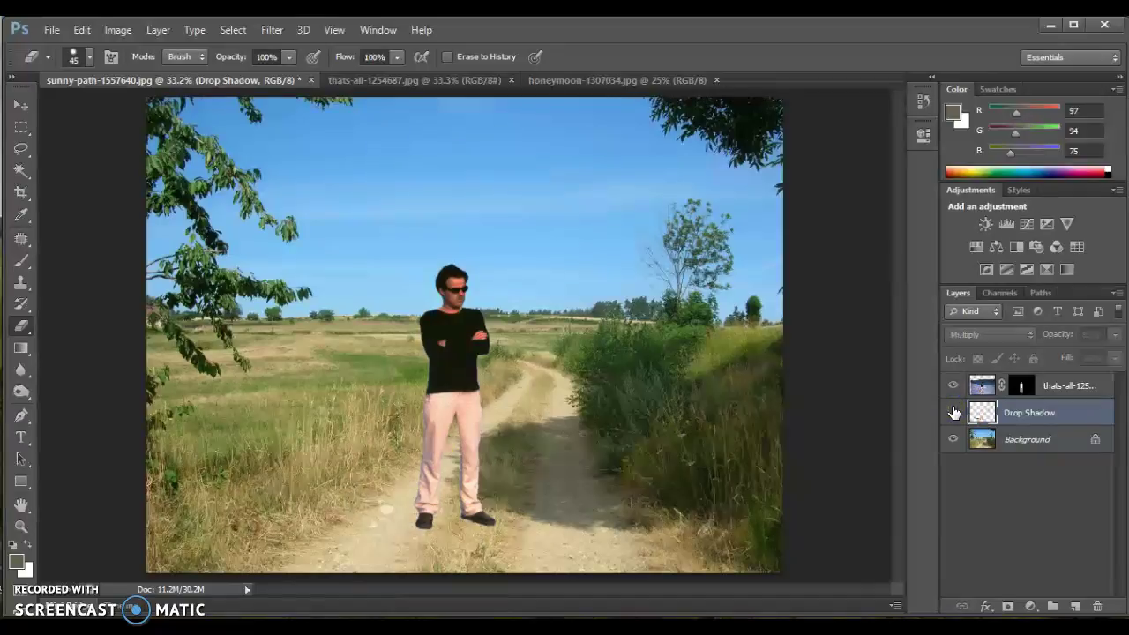
pyautogui.click(954, 412)
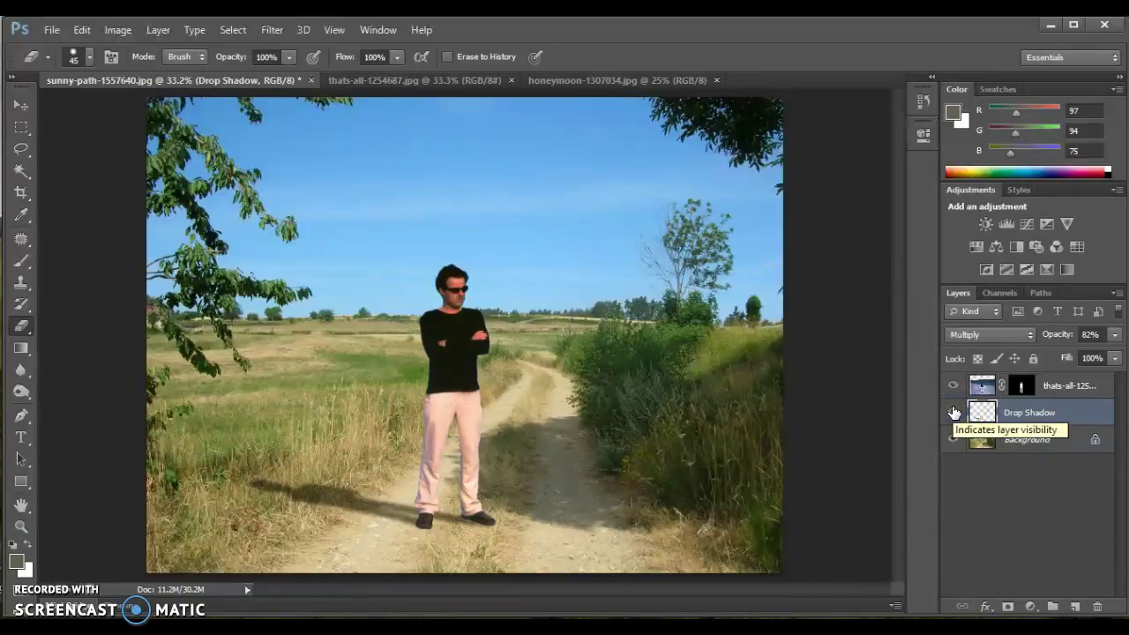